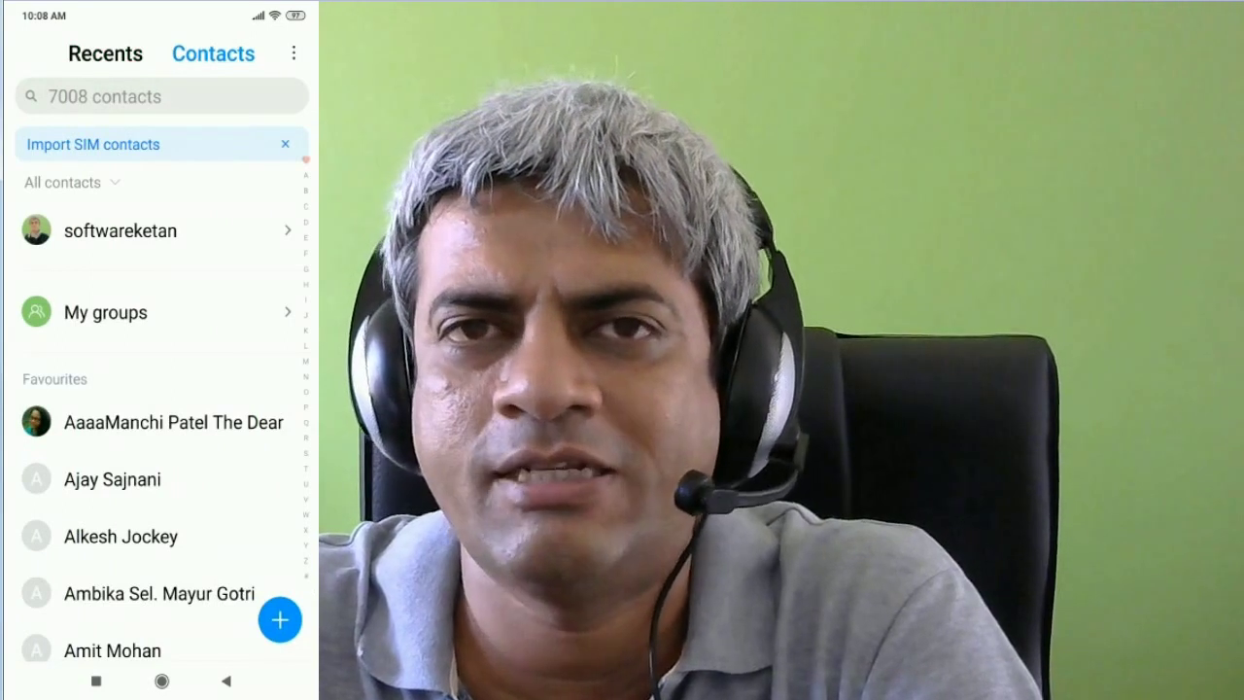
Open Contacts settings and choose Configure contact lists to set which contacts display.
left_click(294, 52)
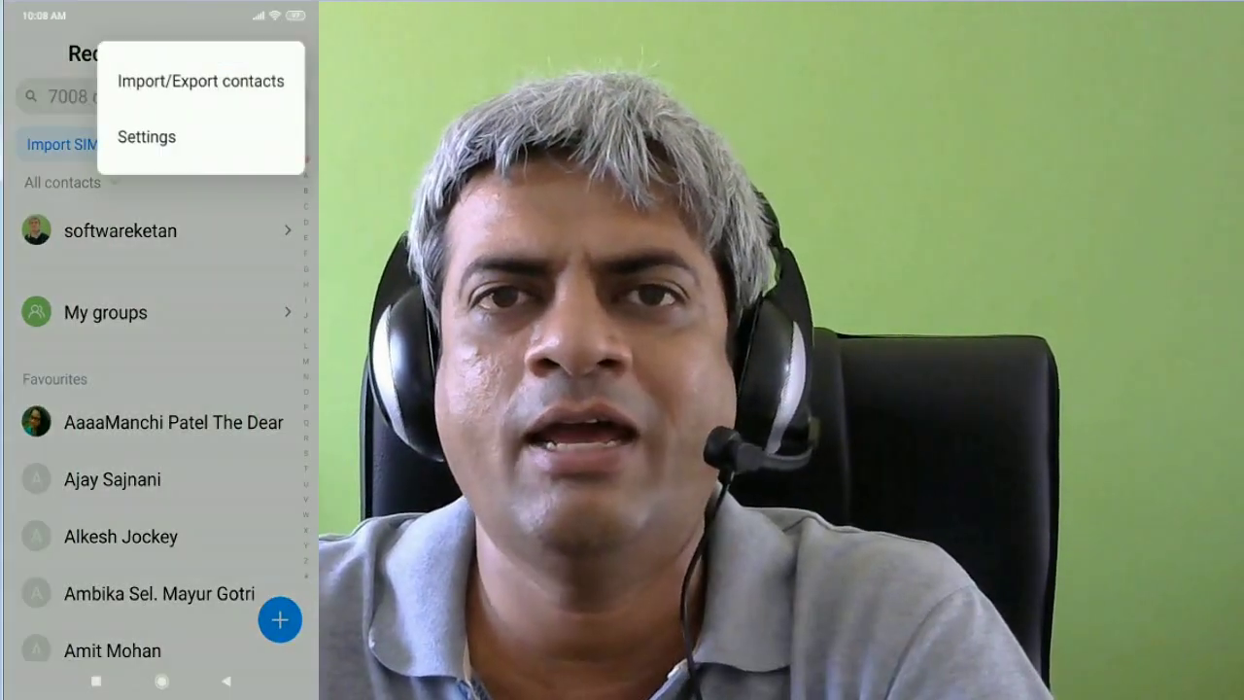
left_click(147, 136)
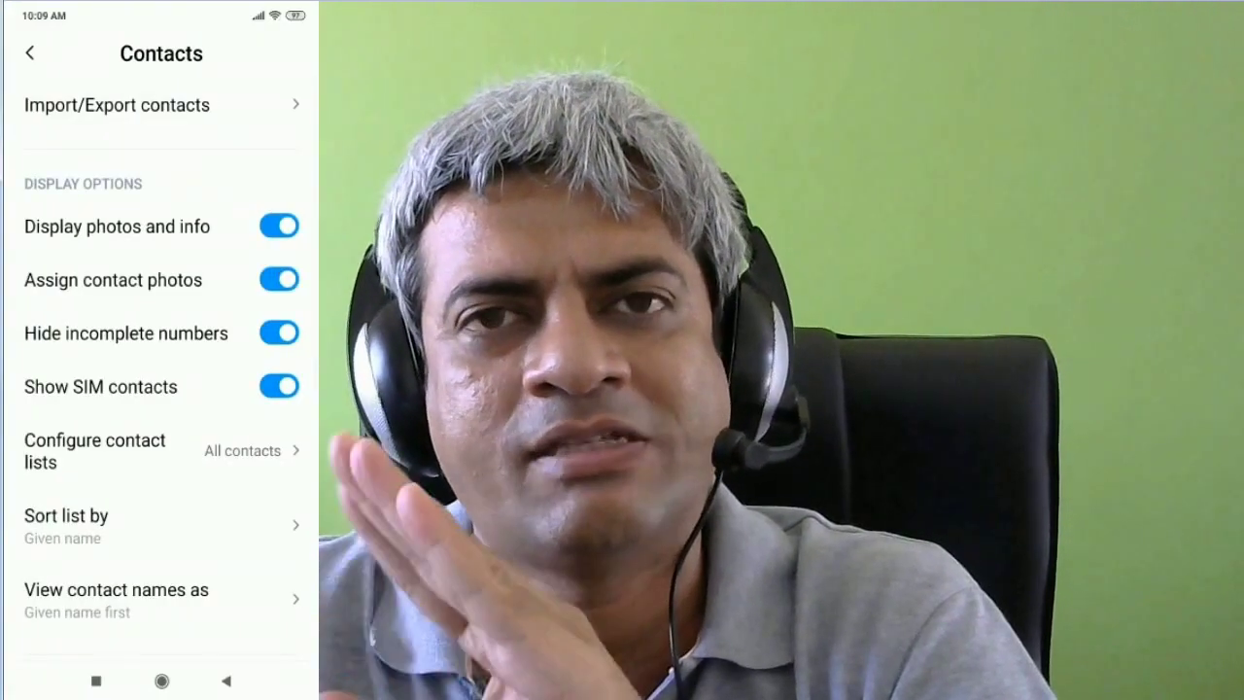
scroll(160, 389, "down", 1)
left_click(95, 416)
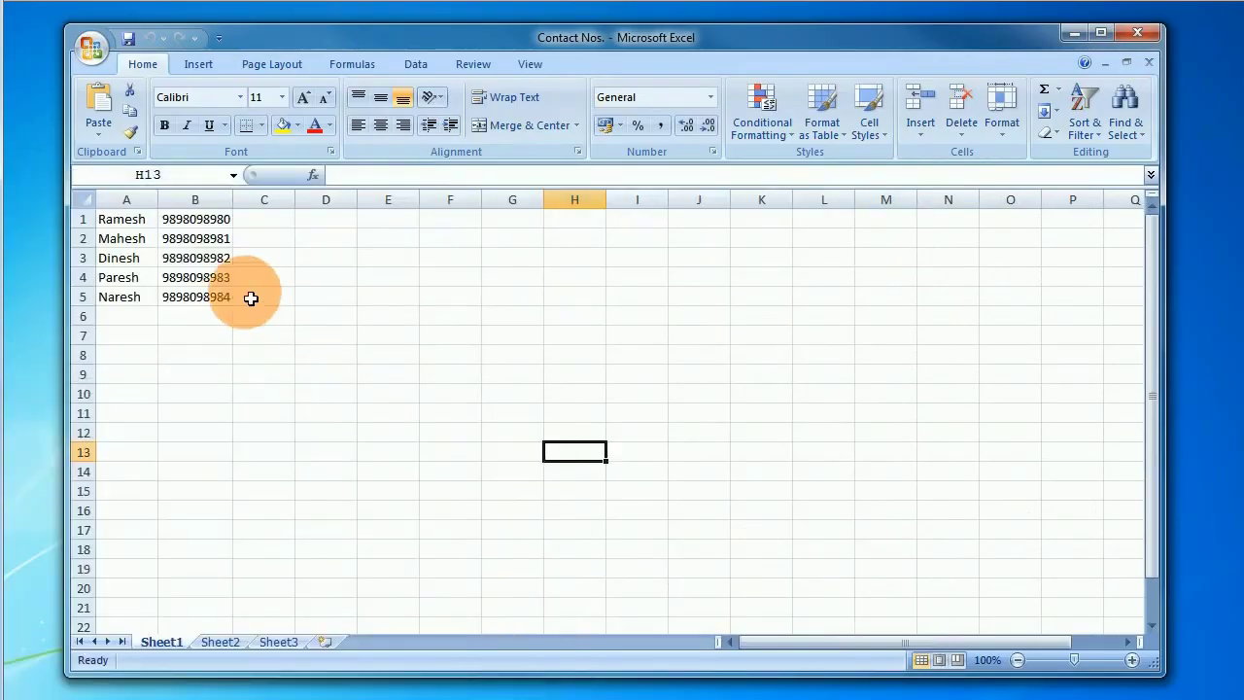
Review the five names in column A and numbers in column B, then close Contact Nos.
left_click(250, 299)
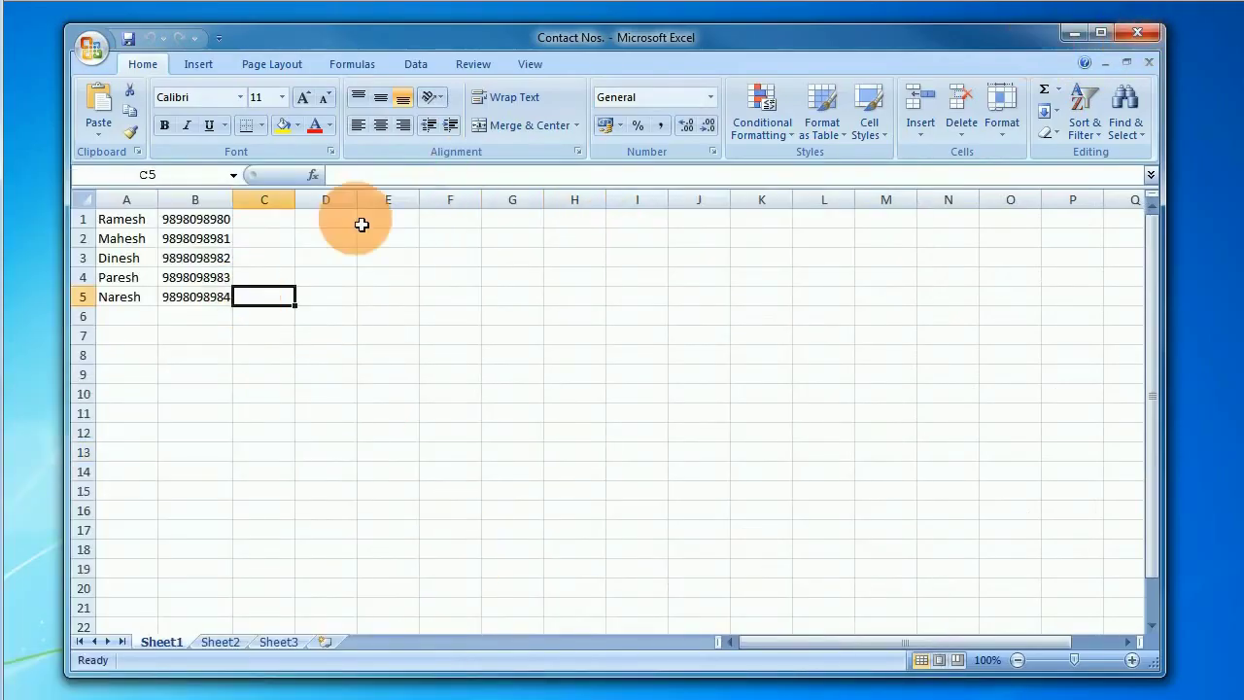
left_click_drag(129, 226, 124, 296)
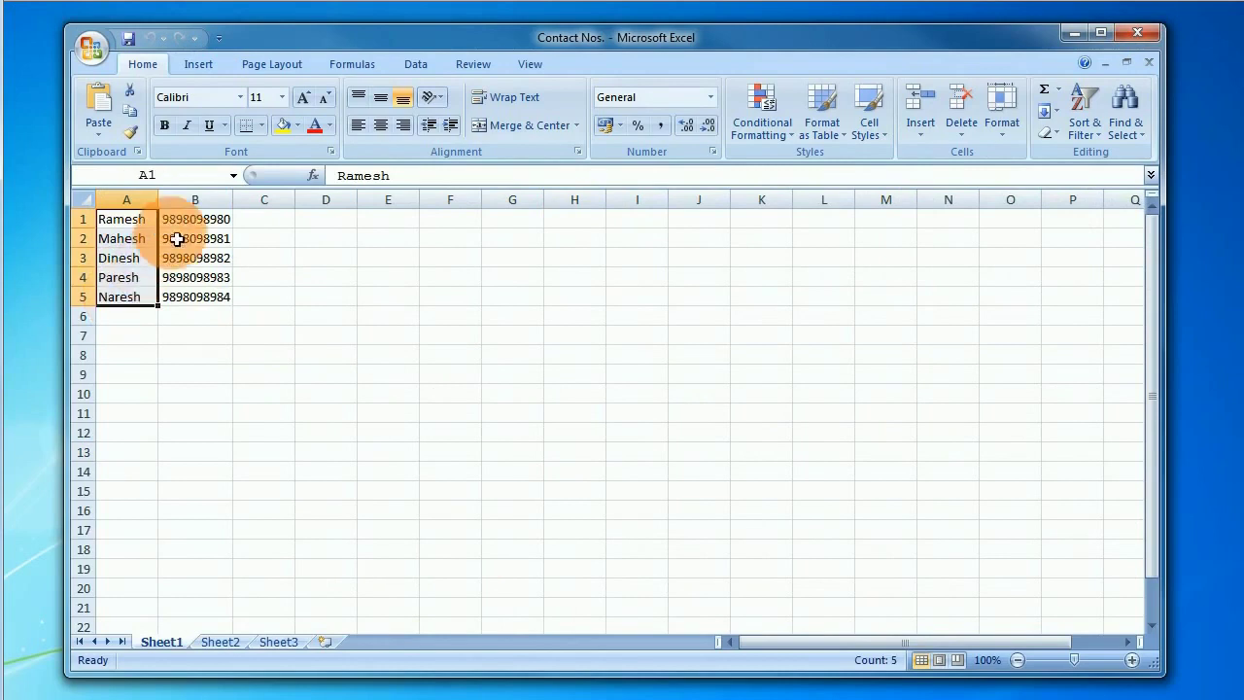
left_click_drag(190, 220, 198, 298)
left_click(305, 425)
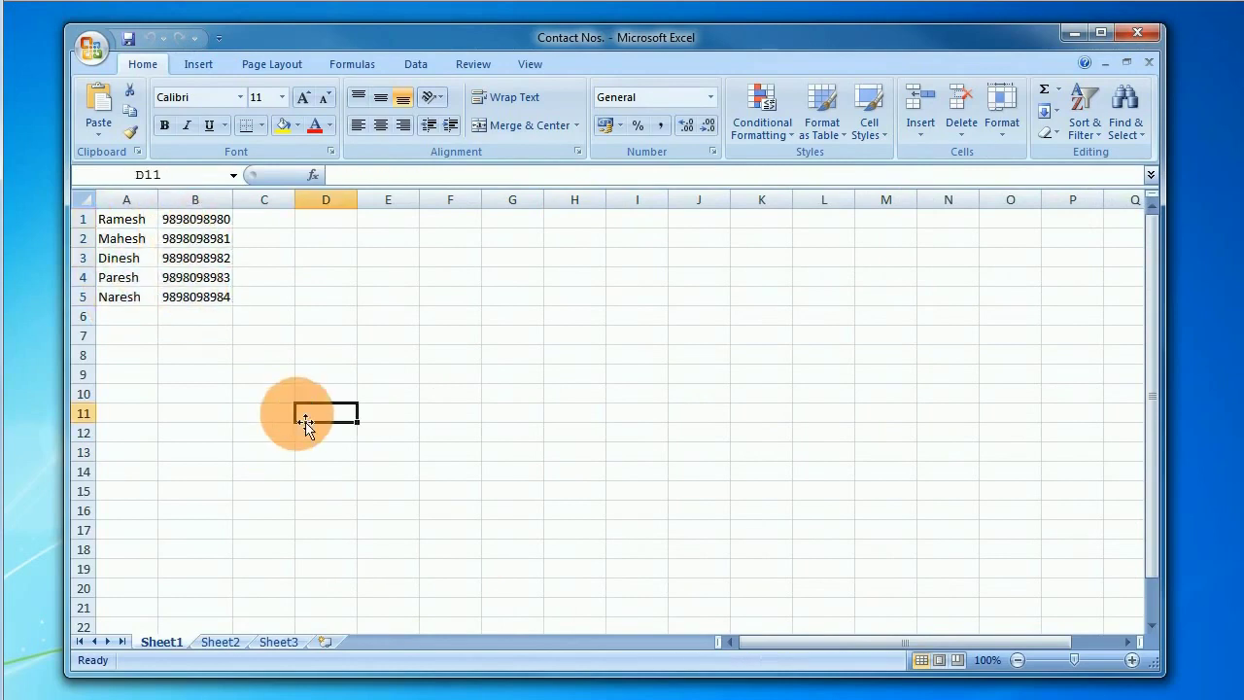
left_click(583, 418)
left_click_drag(107, 335, 125, 573)
left_click_drag(209, 330, 237, 538)
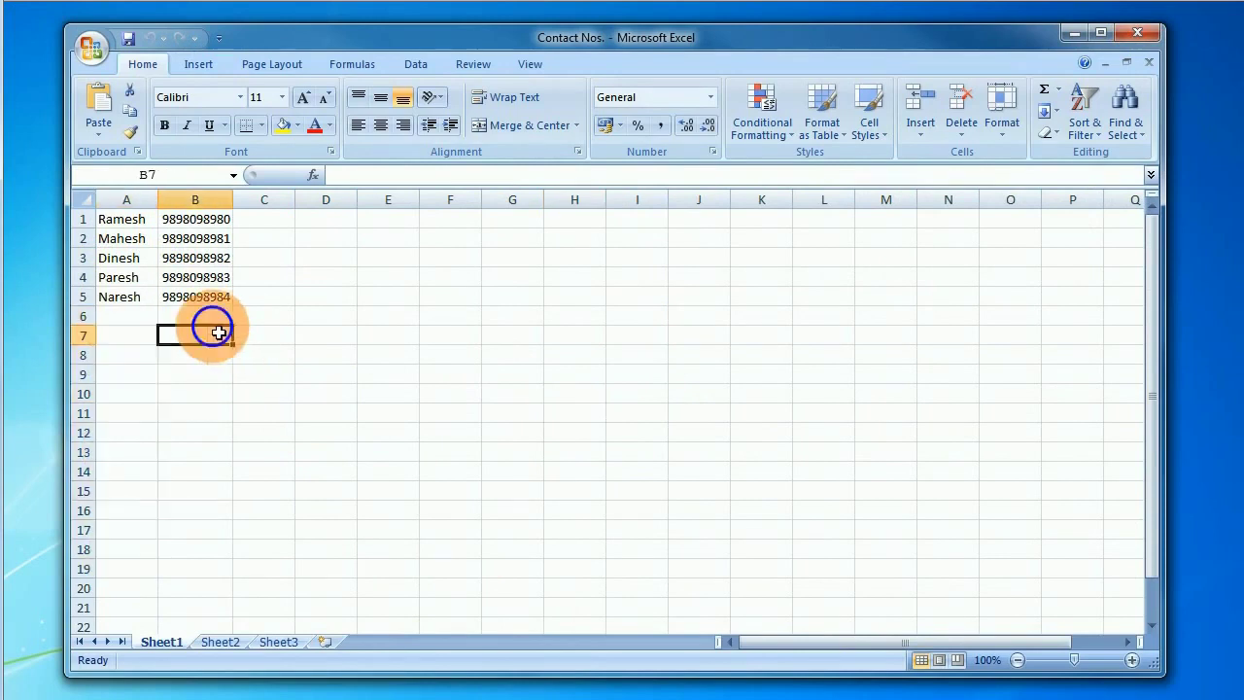
left_click(277, 222)
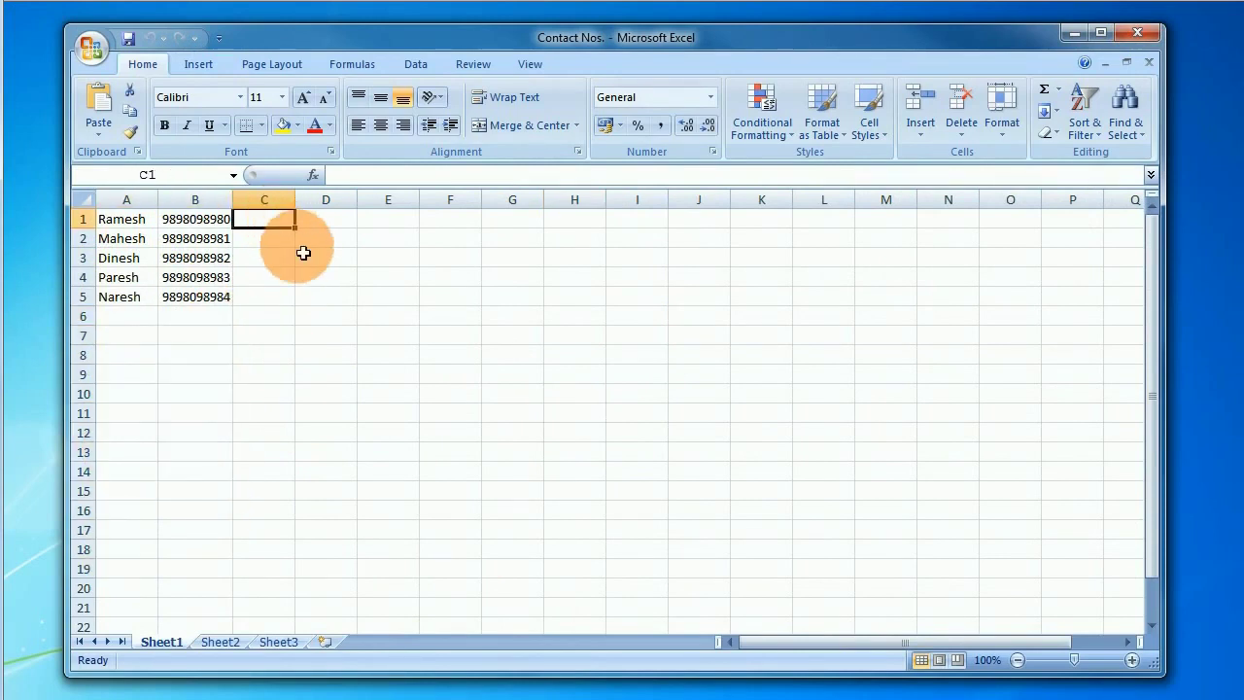
left_click(327, 393)
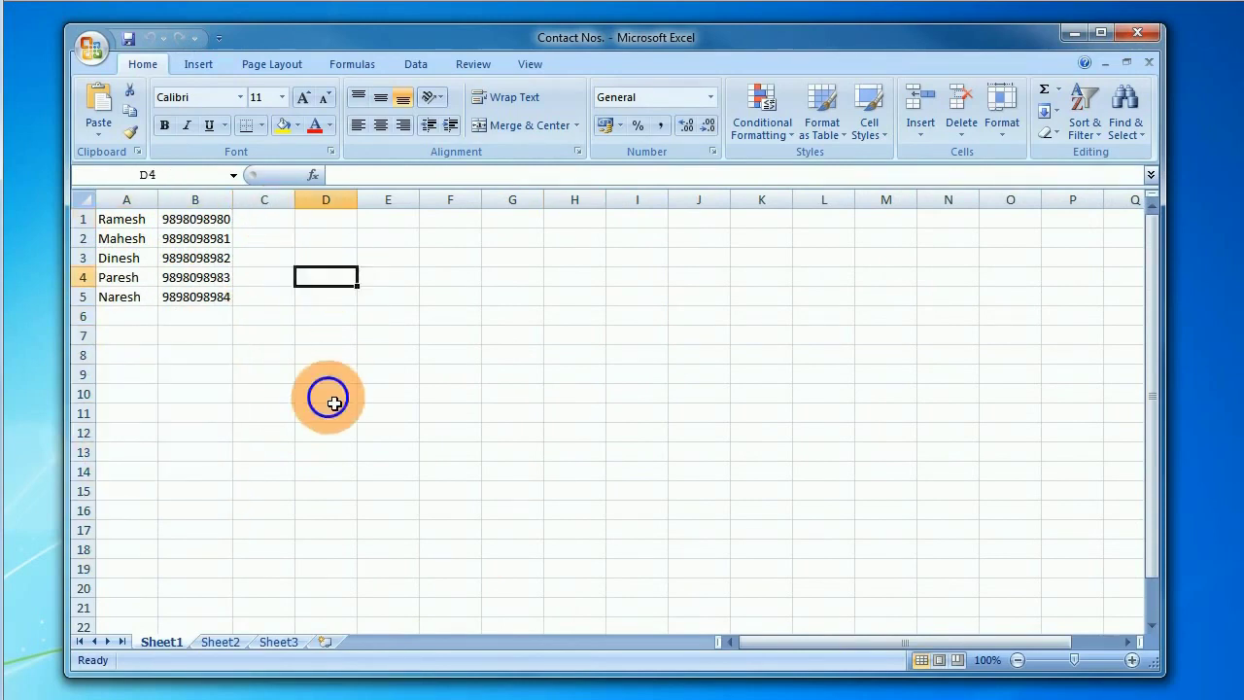
left_click(1136, 31)
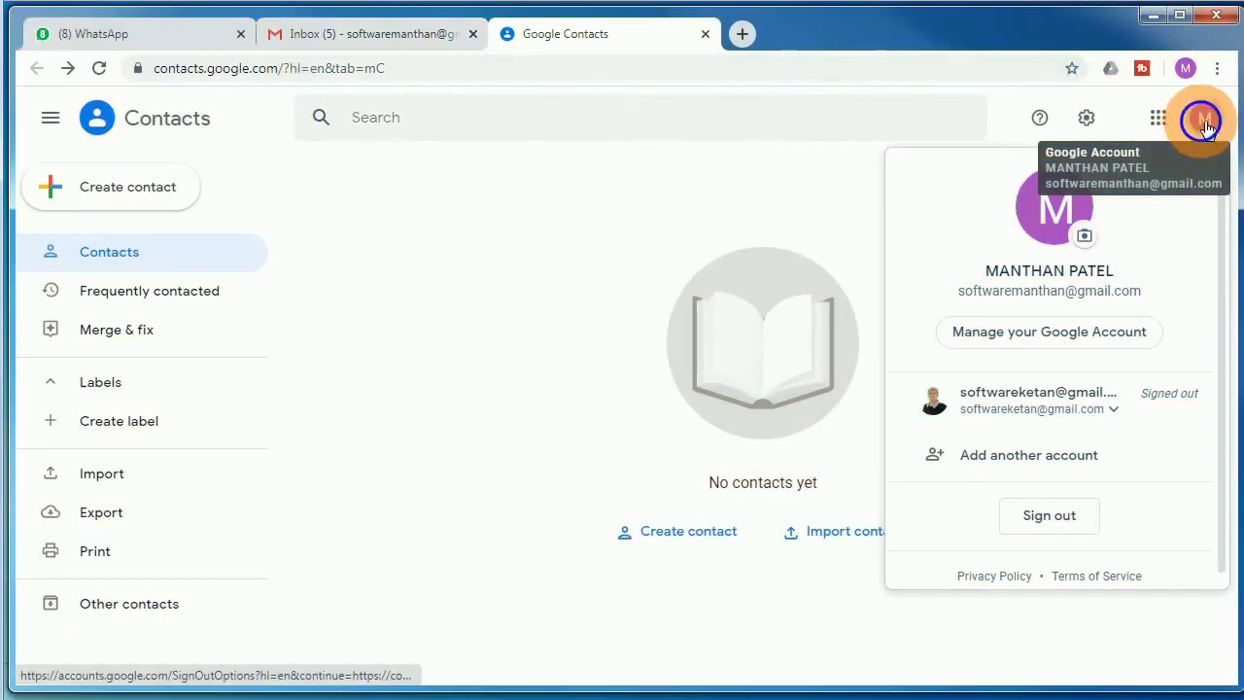
Close the Google account panel, return to the contacts list, and collapse the sidebar.
left_click(1204, 119)
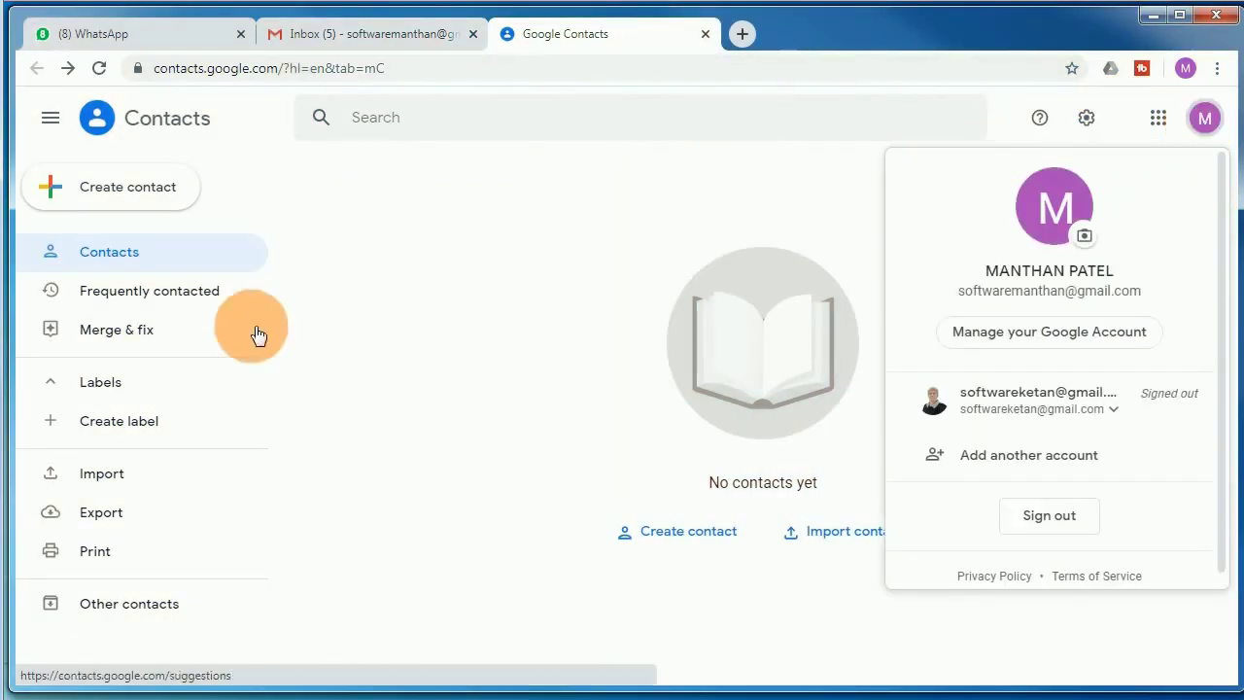
left_click(97, 258)
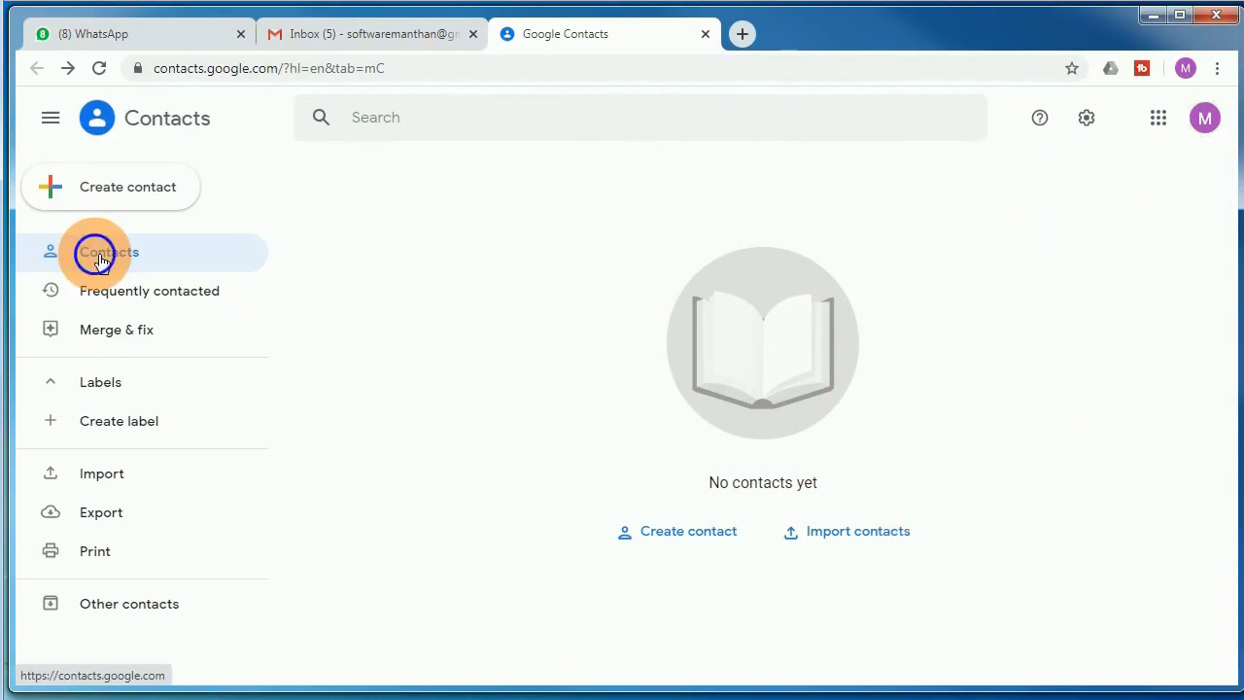
left_click(50, 118)
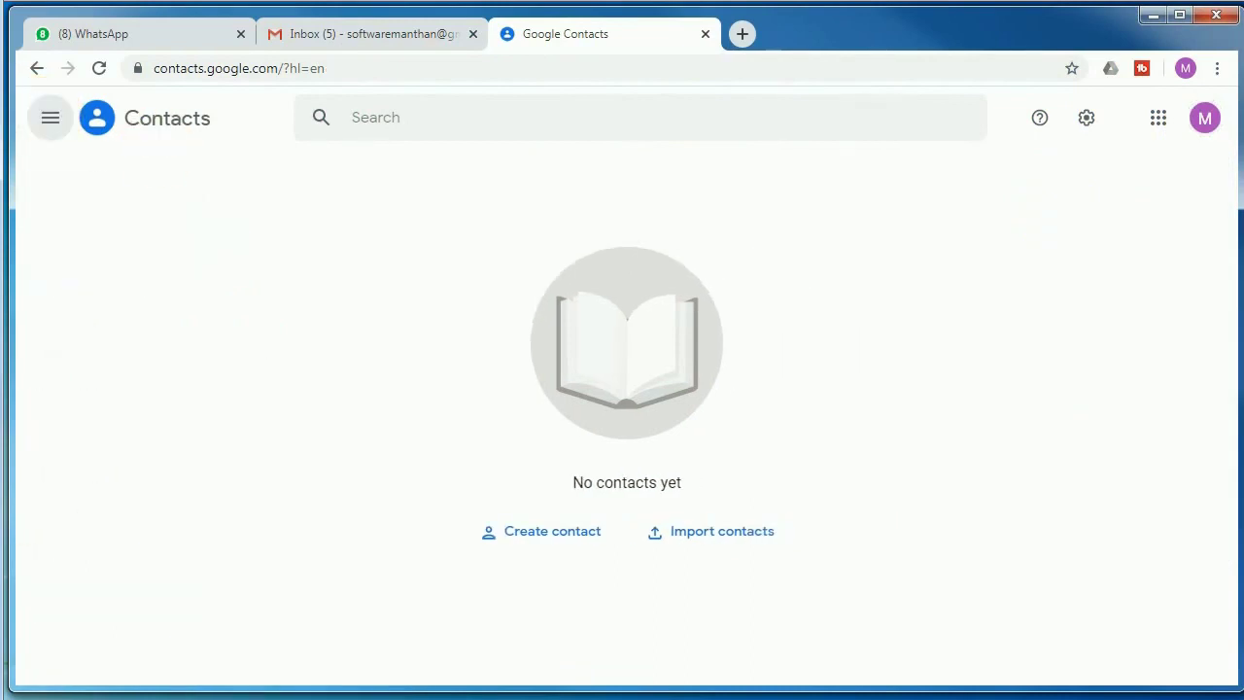
Open Gmail and then Google Contacts in new tabs from the Google apps grid.
left_click(1159, 119)
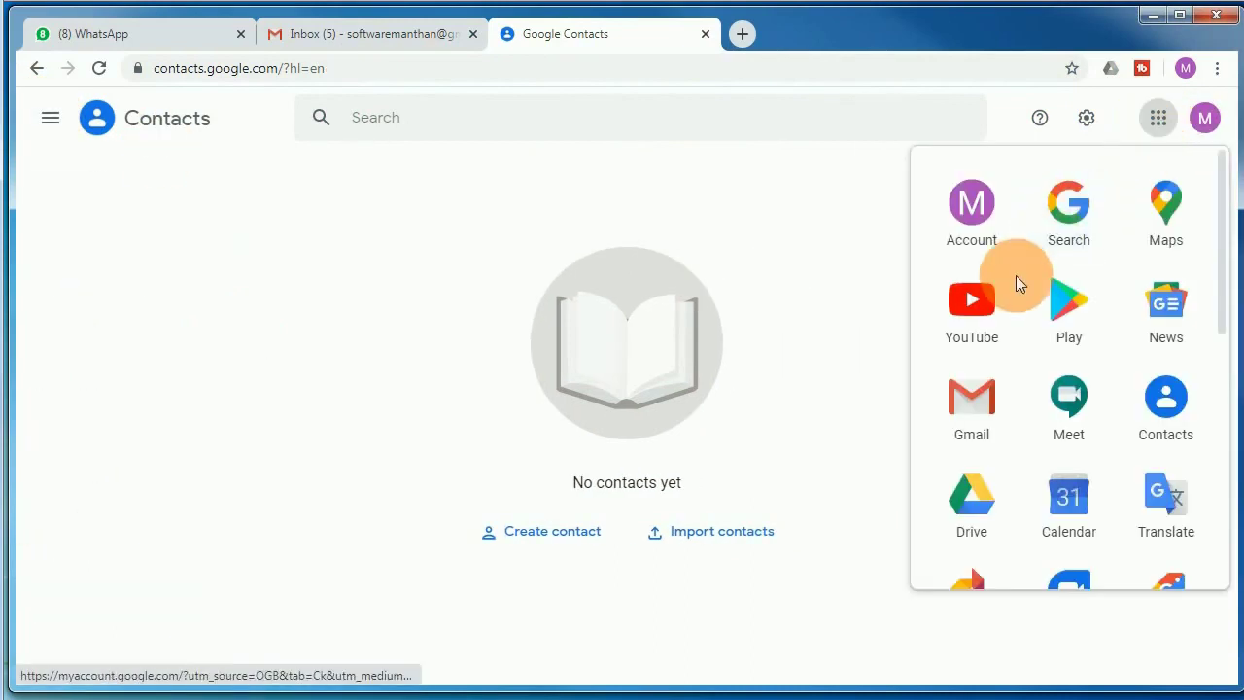
left_click(961, 418)
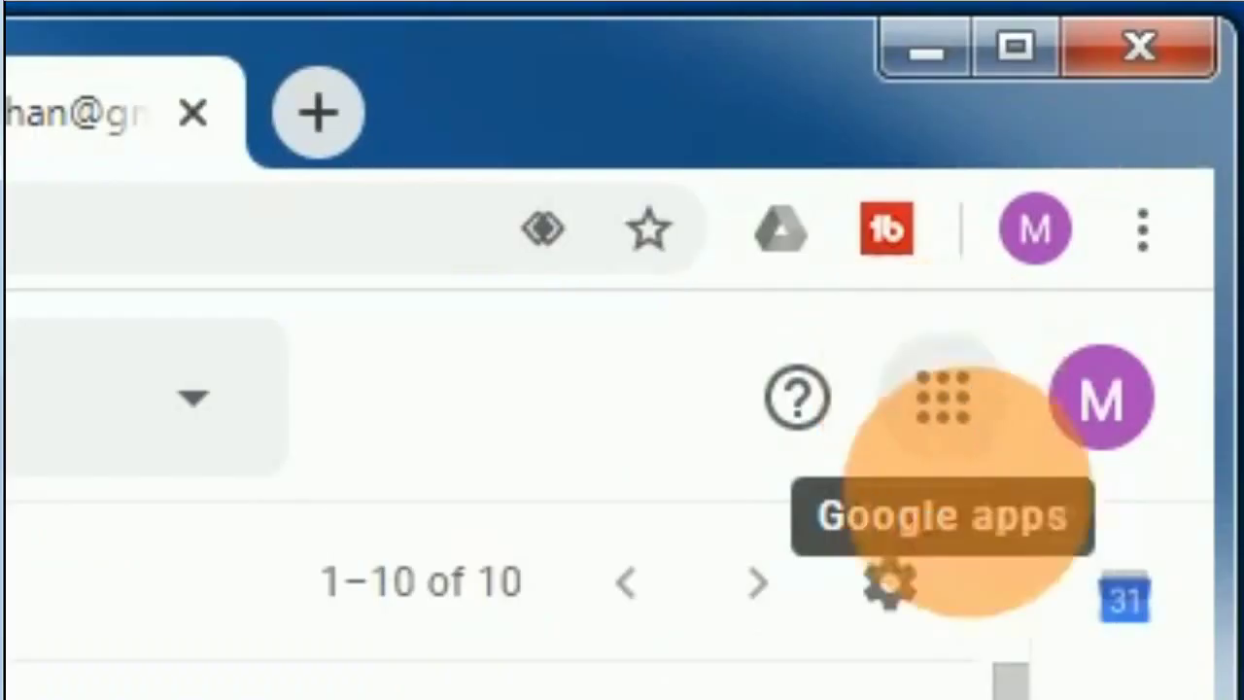
left_click(962, 396)
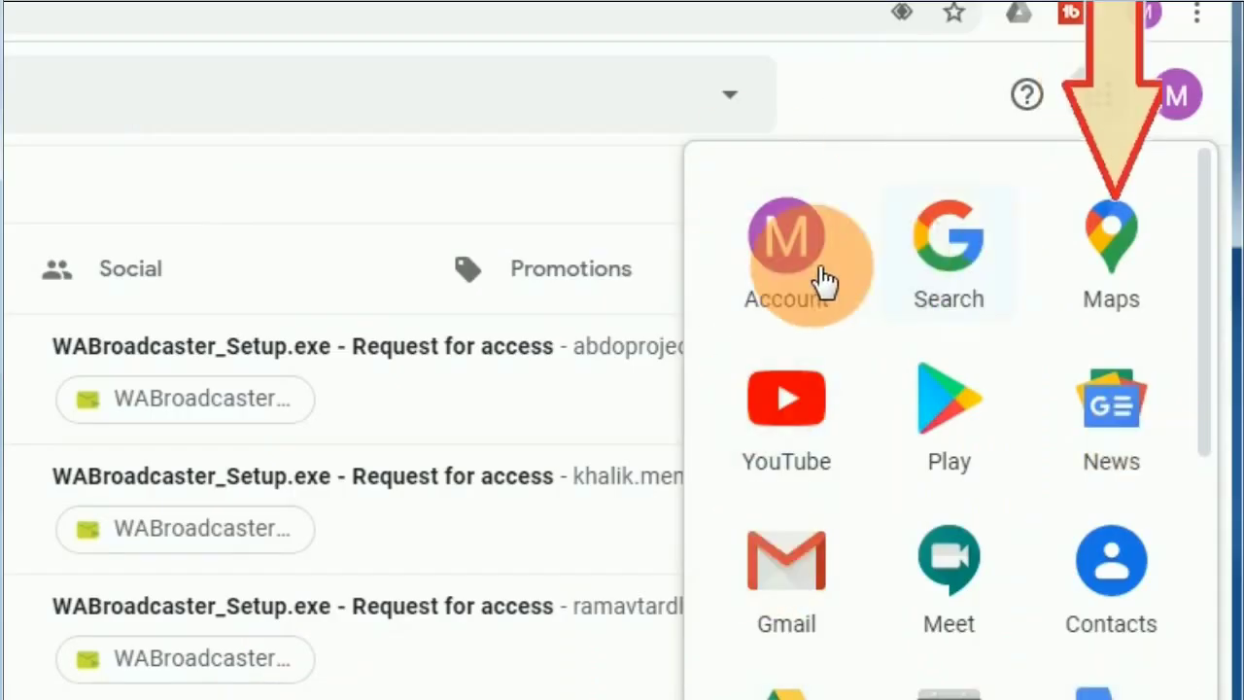
left_click(1124, 579)
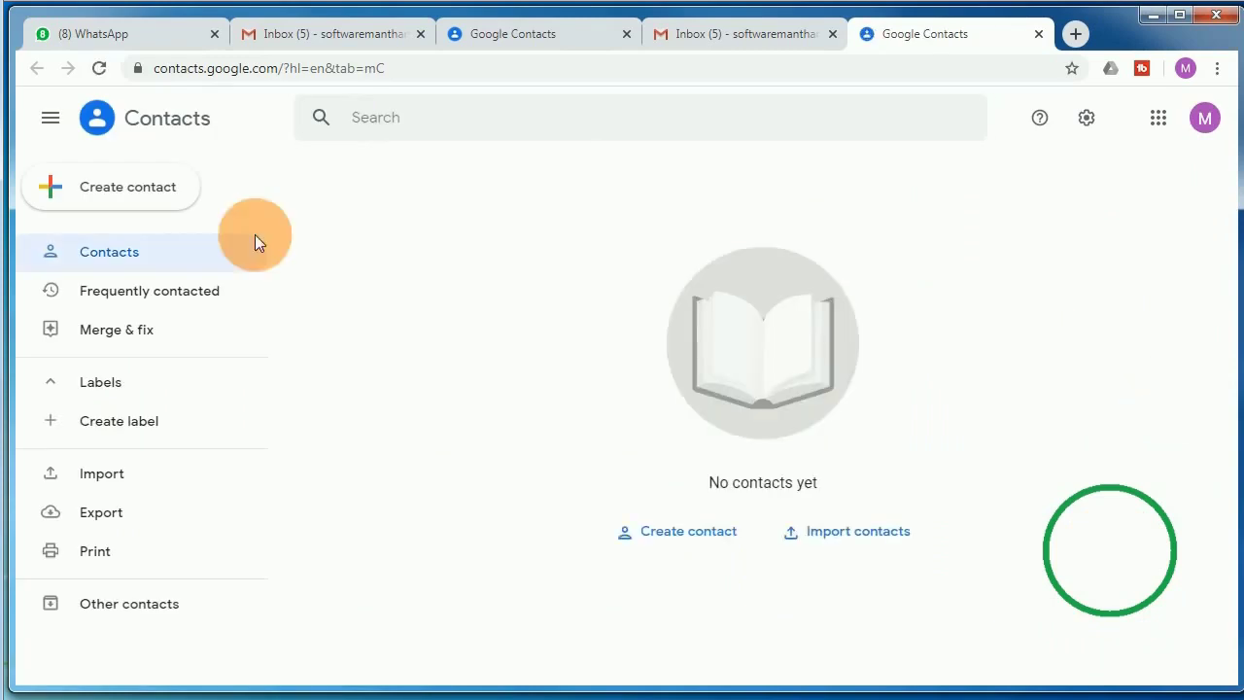
left_click(1204, 117)
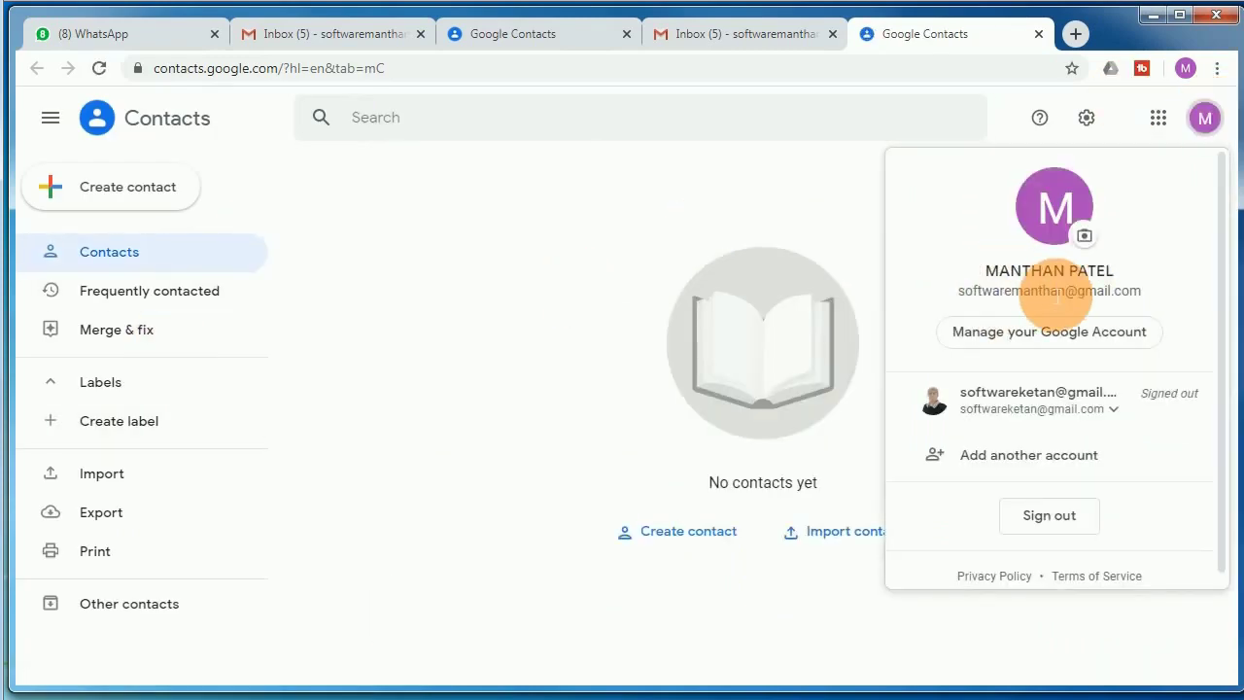
left_click(1205, 120)
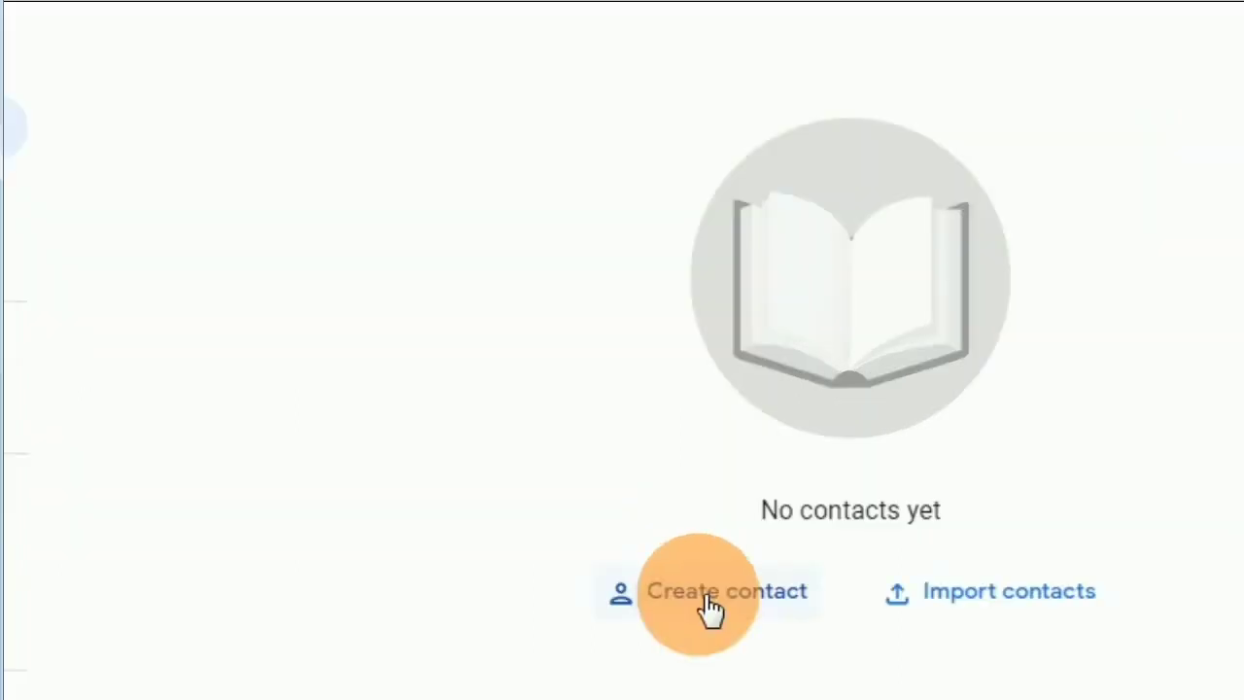
left_click(709, 606)
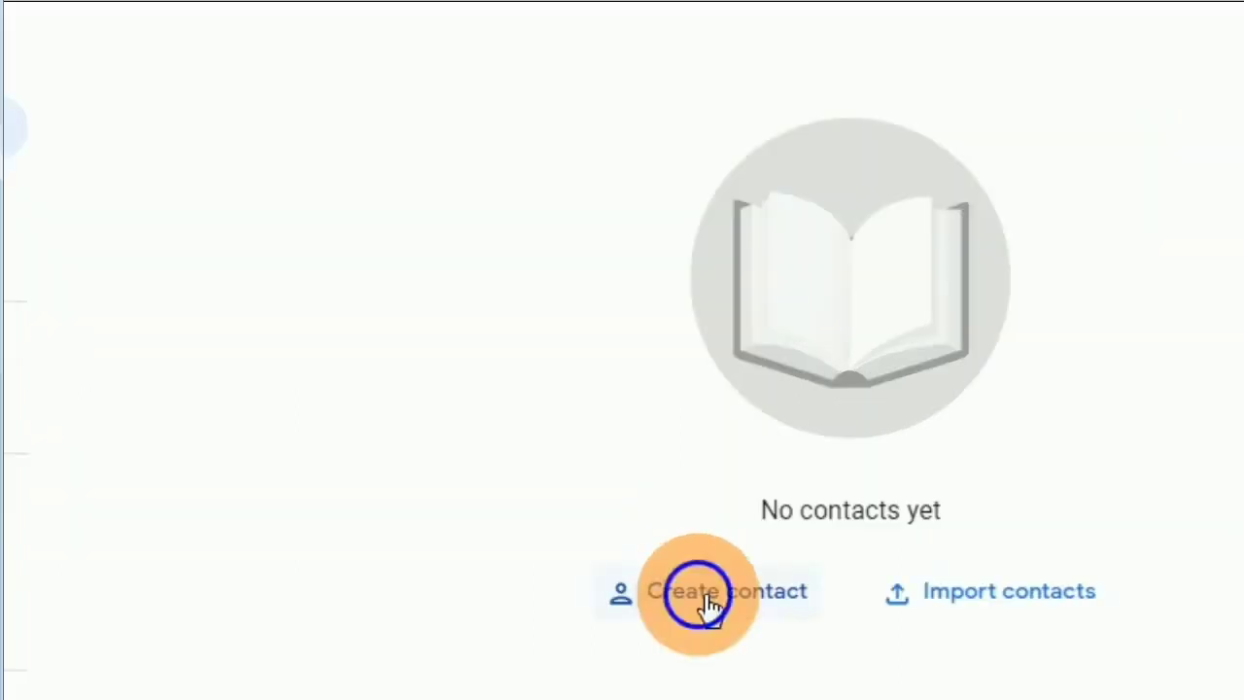
left_click(271, 202)
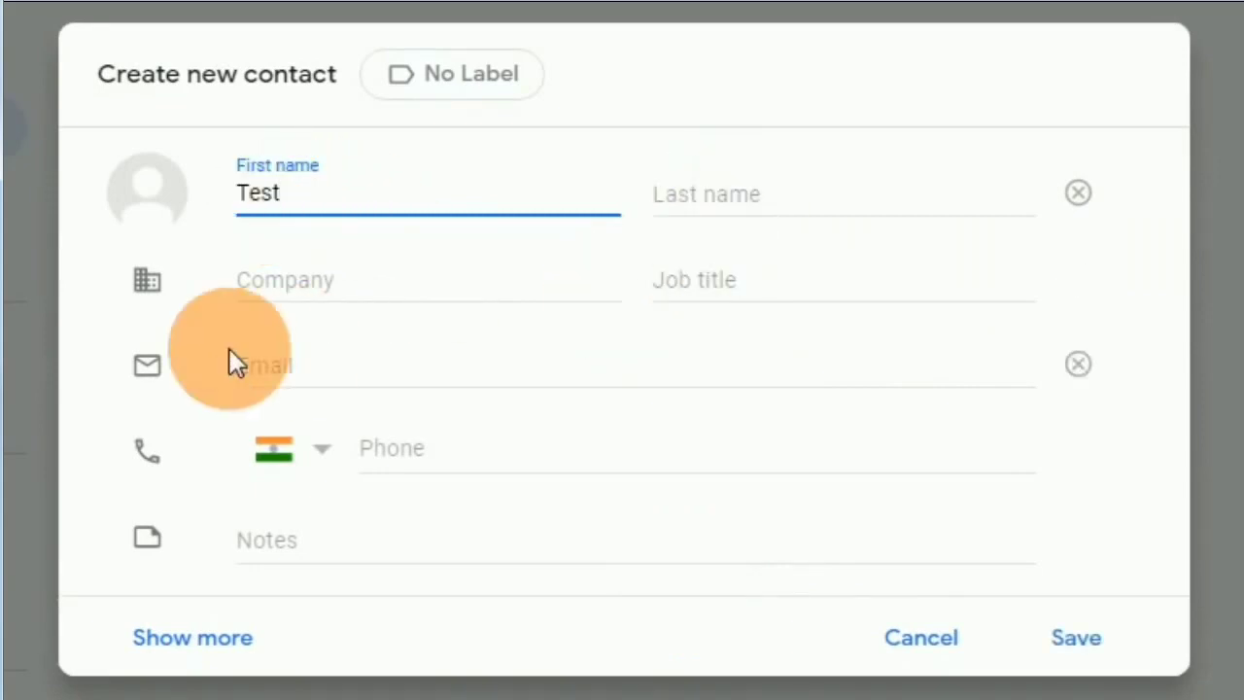
mouse_move(697, 449)
type("Test")
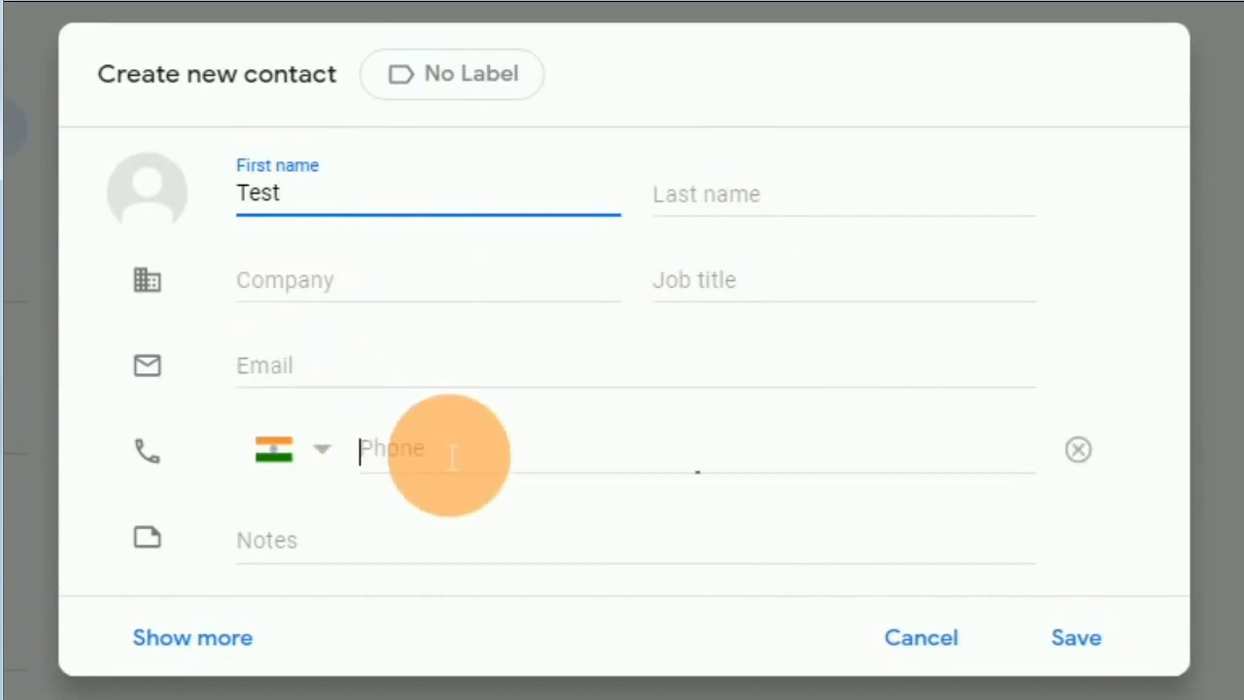
type("98985")
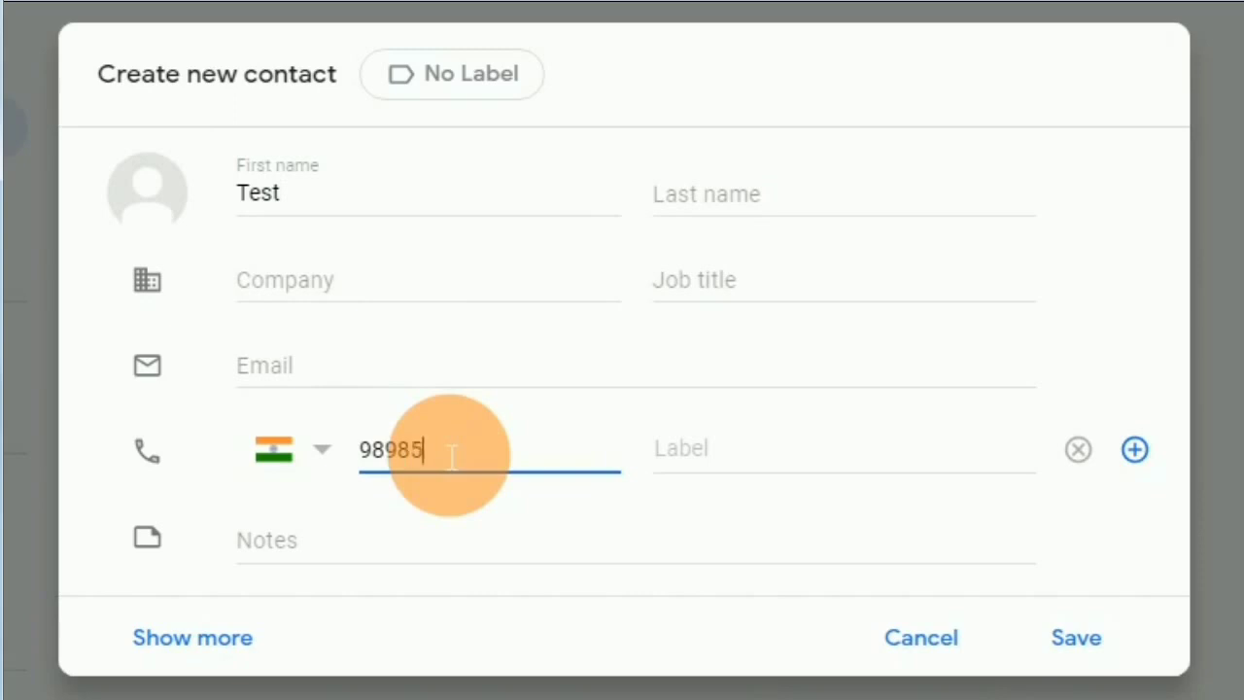
type(" 98985")
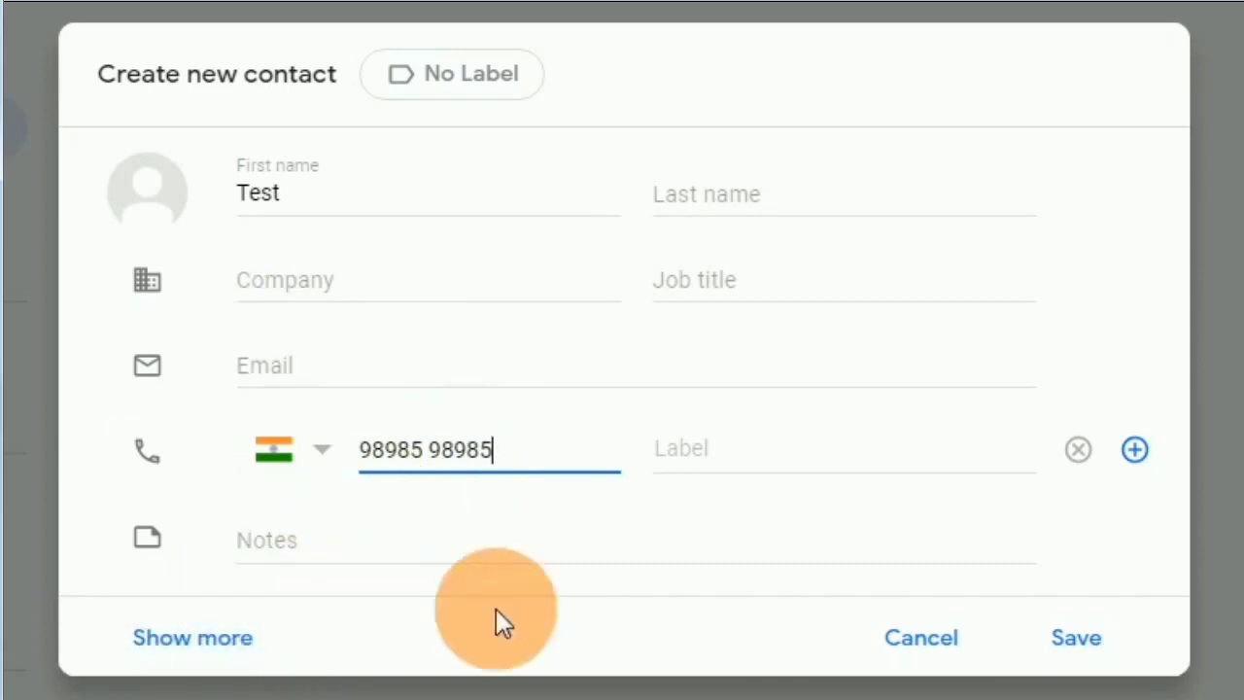
left_click(1101, 649)
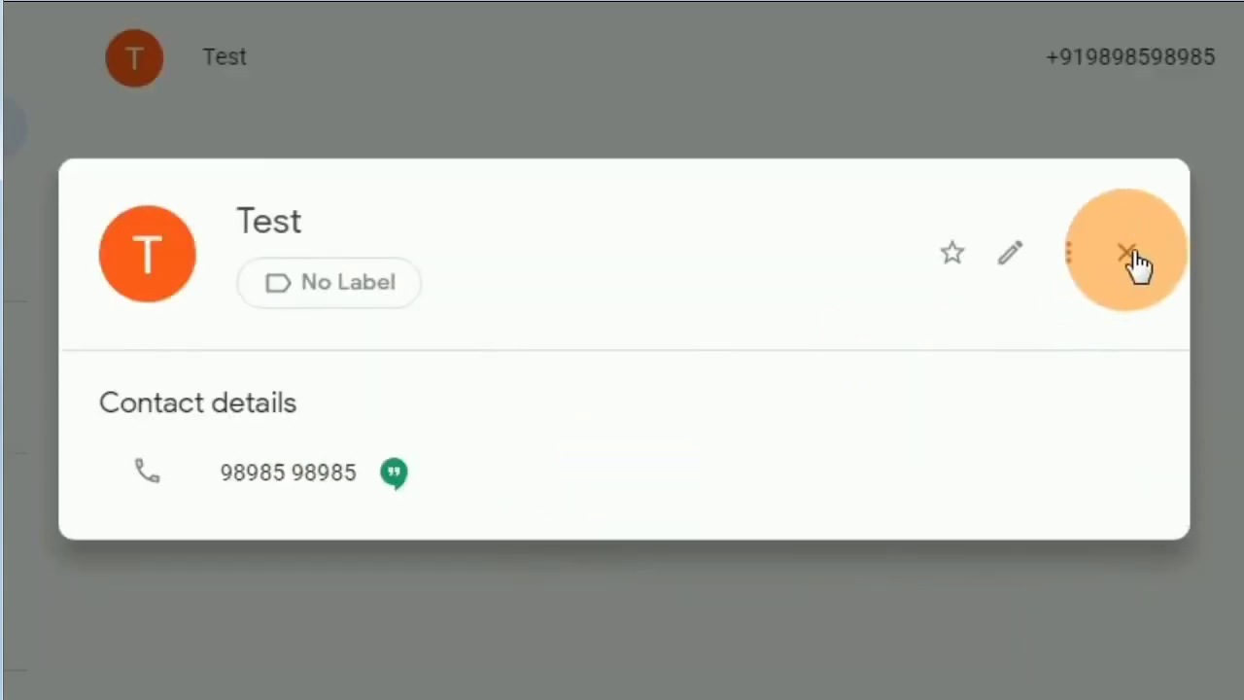
left_click(1126, 253)
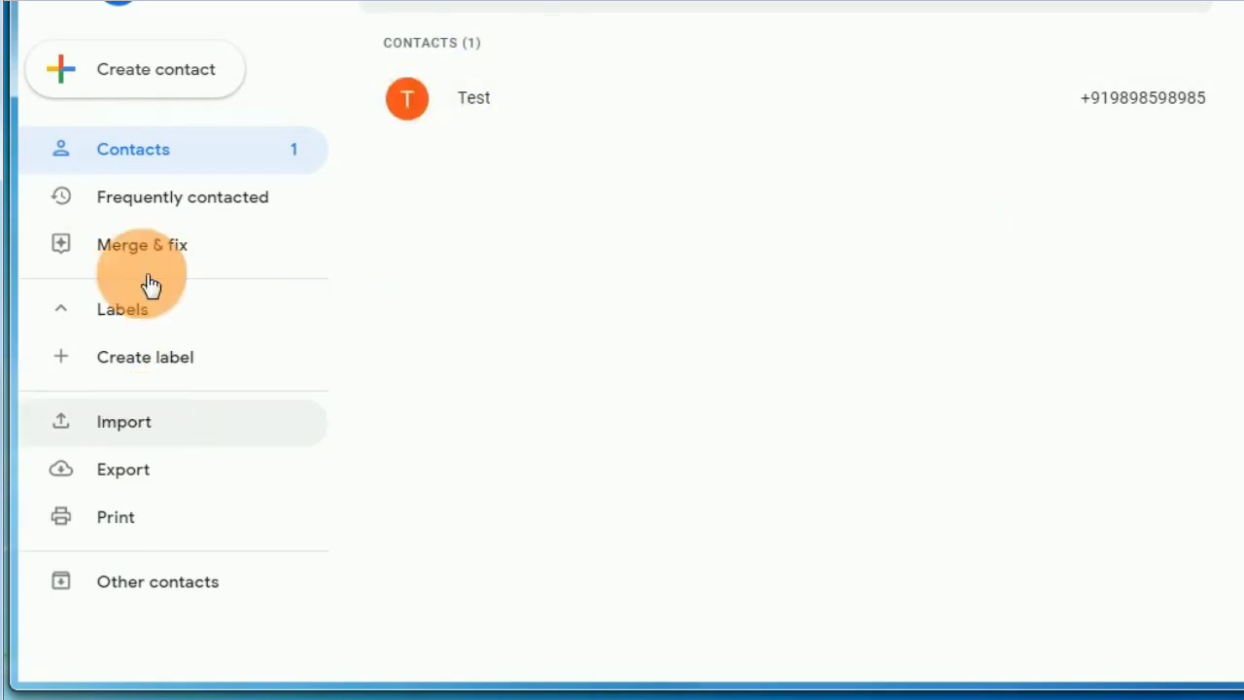
Export all contacts as Google CSV, save the file as contacts.csv, and open the download.
left_click(106, 477)
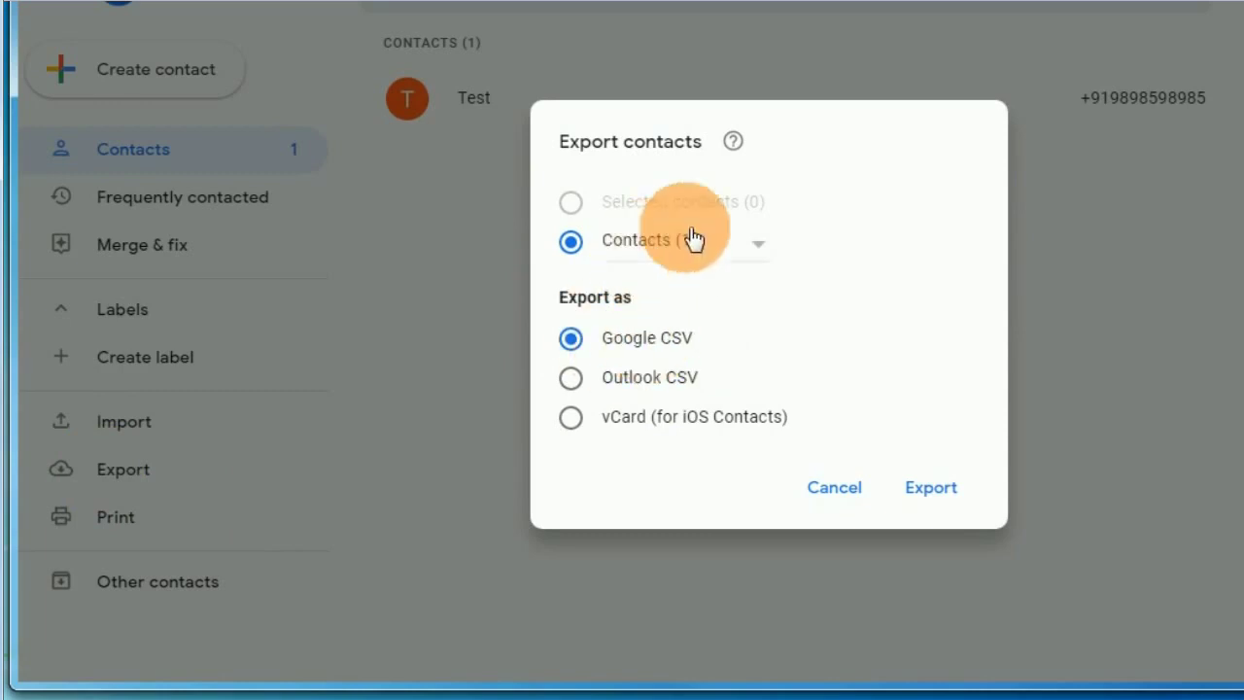
left_click(928, 491)
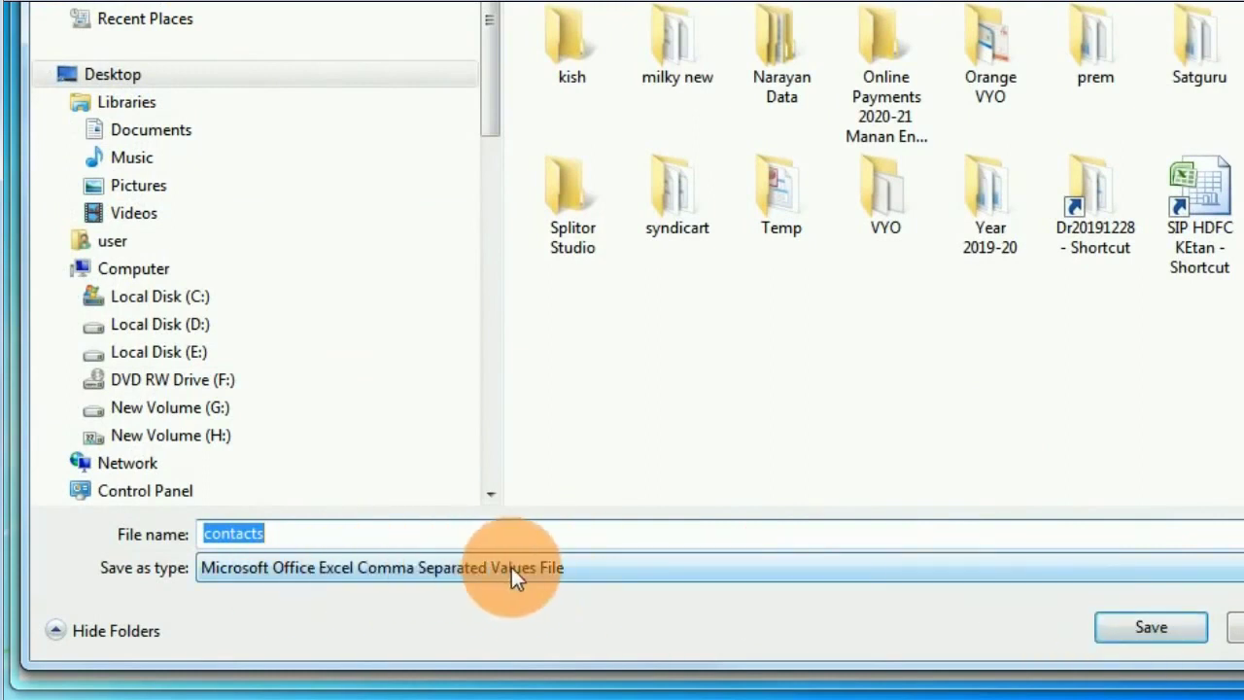
left_click(1117, 626)
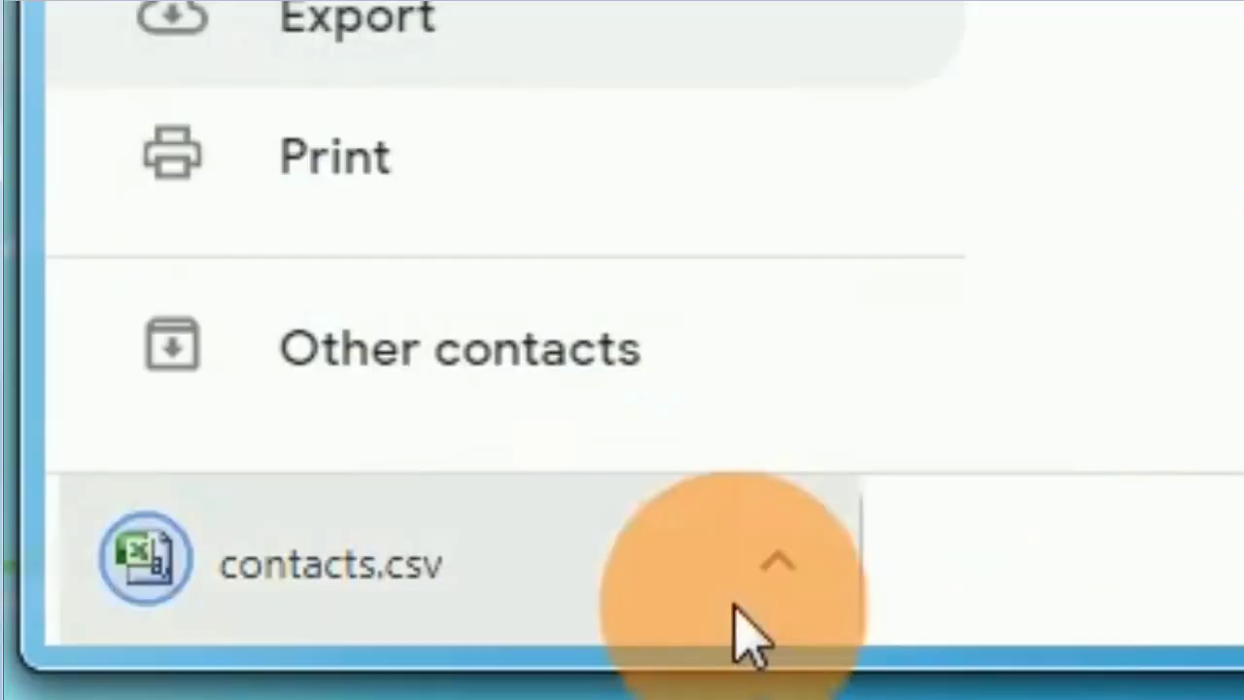
left_click(292, 648)
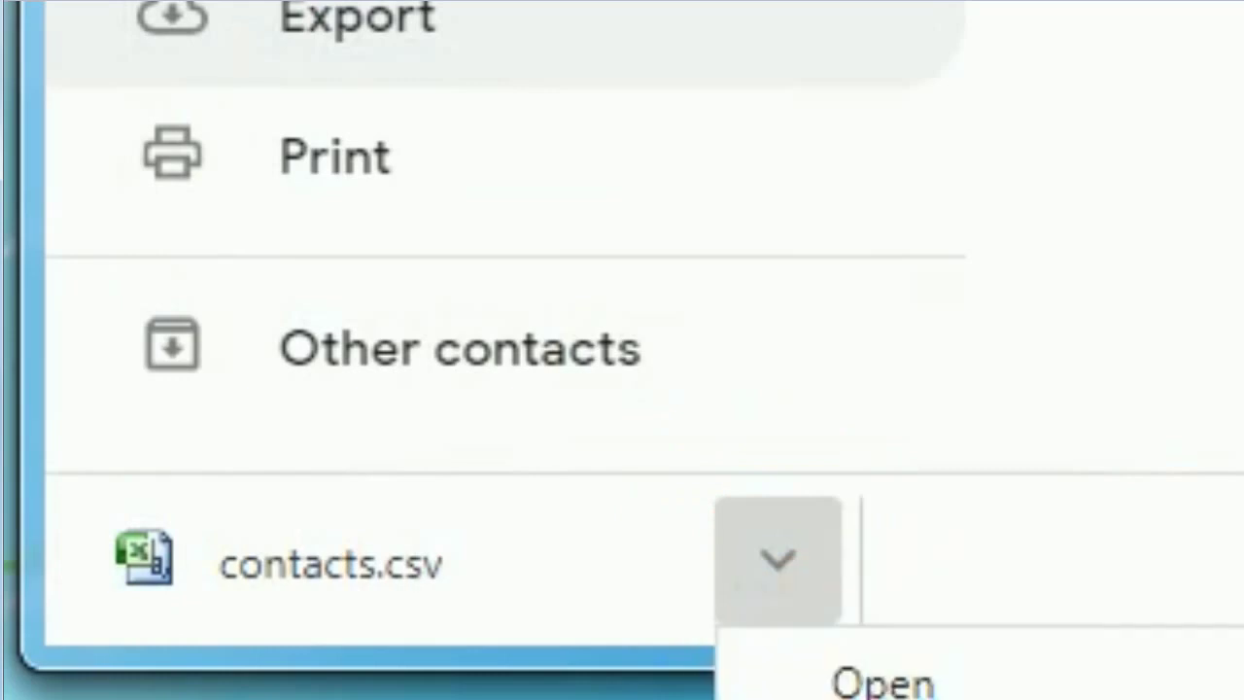
left_click(882, 682)
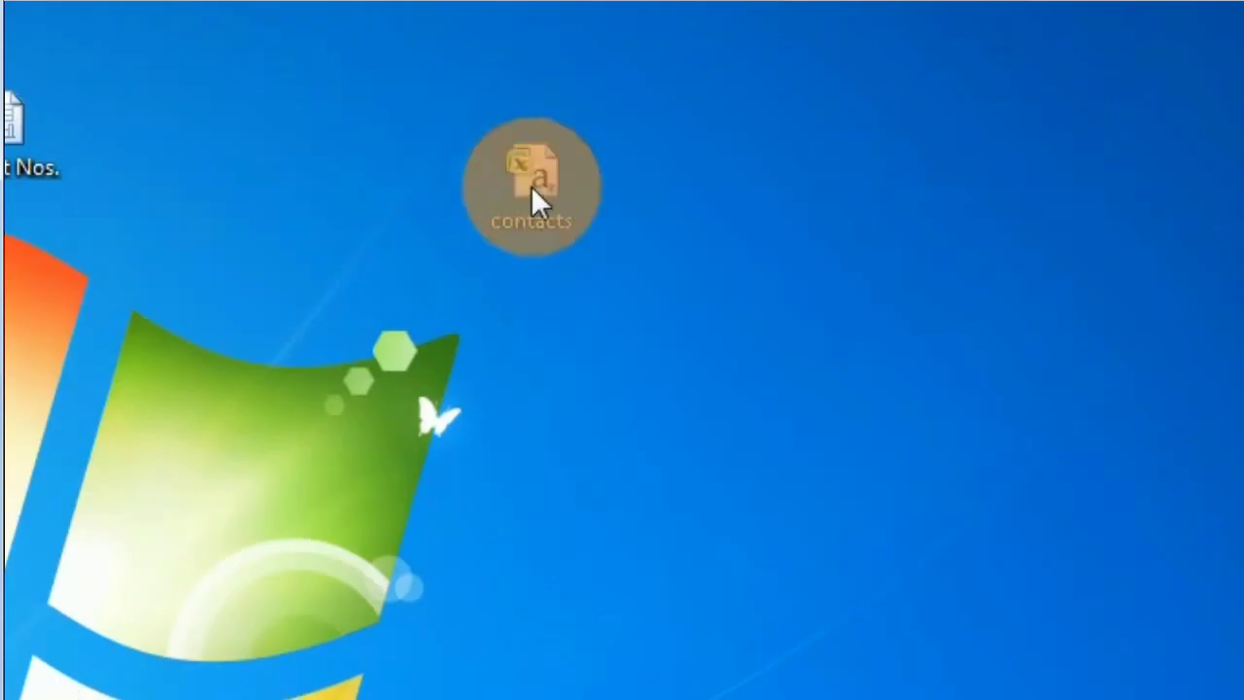
Open contacts.csv in Excel and widen columns A and B to show the Name and Given Name headers.
left_click_drag(500, 188, 535, 194)
left_click(560, 124)
double_click(560, 123)
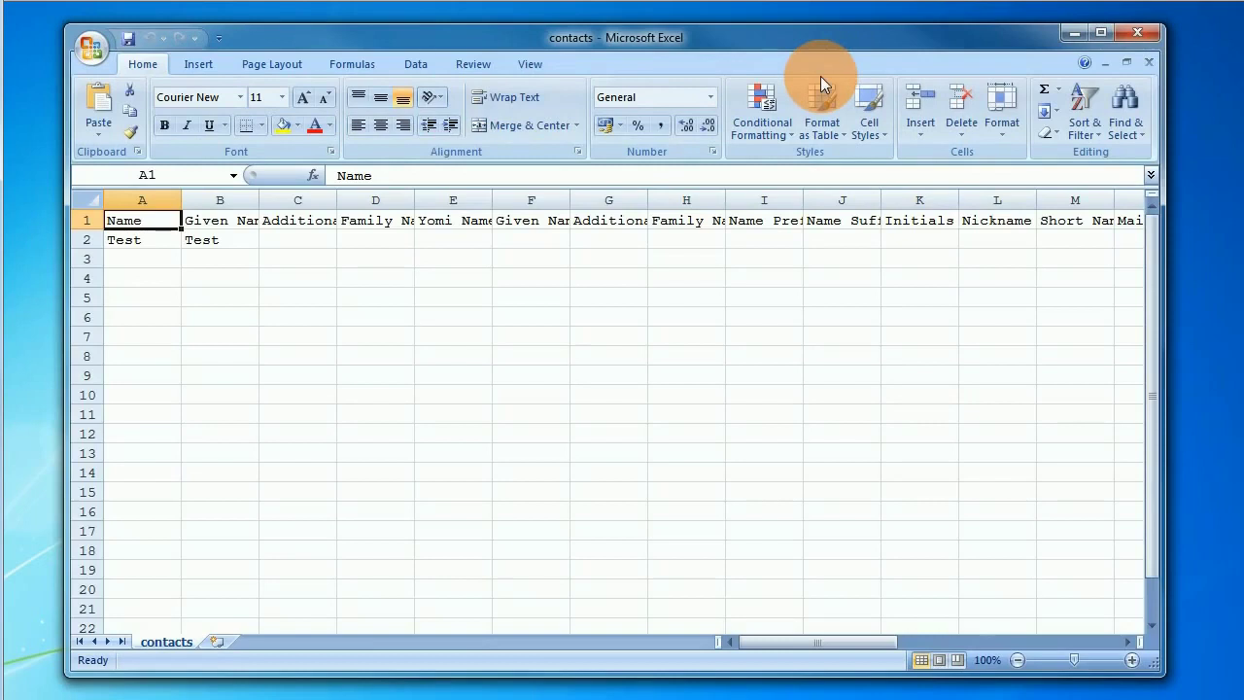
left_click_drag(151, 249, 196, 251)
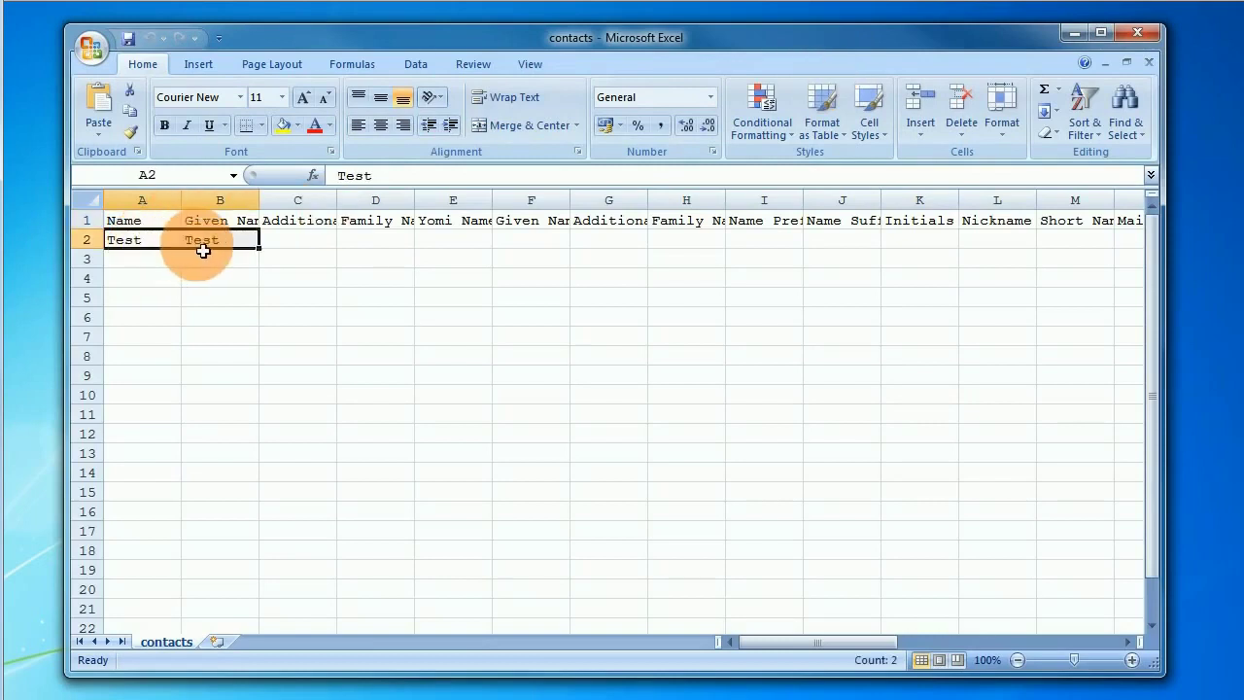
double_click(258, 200)
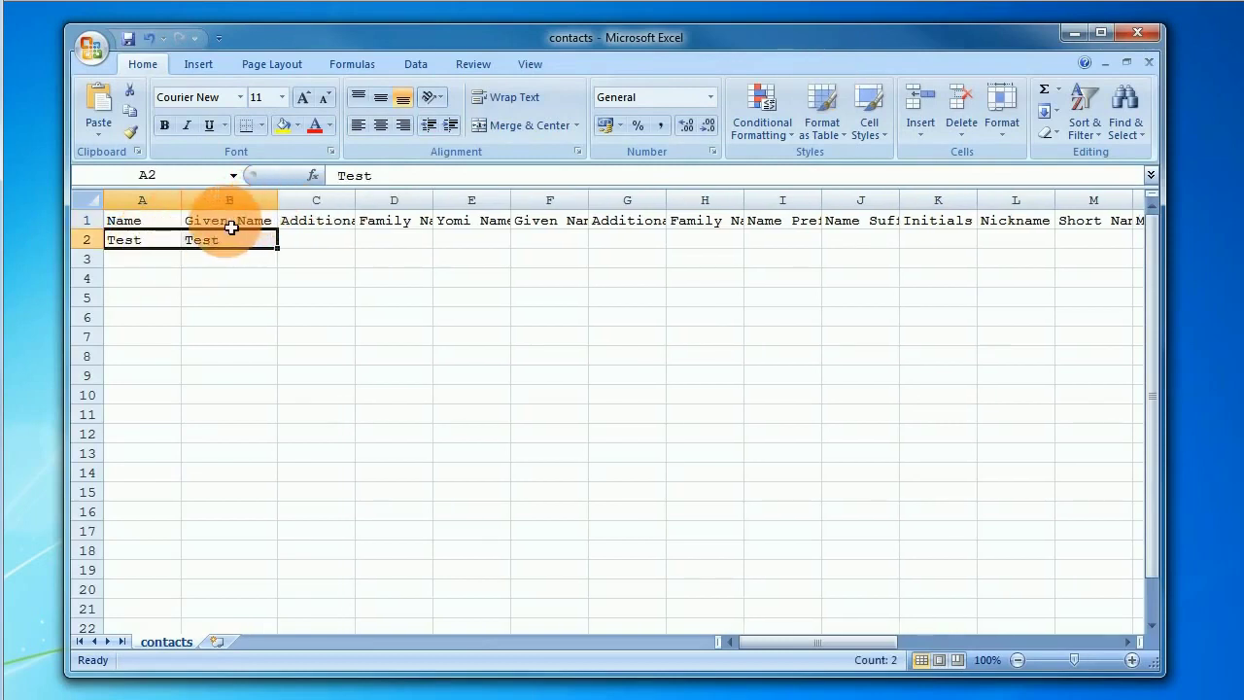
left_click(231, 224)
left_click(175, 218)
left_click_drag(192, 207, 192, 209)
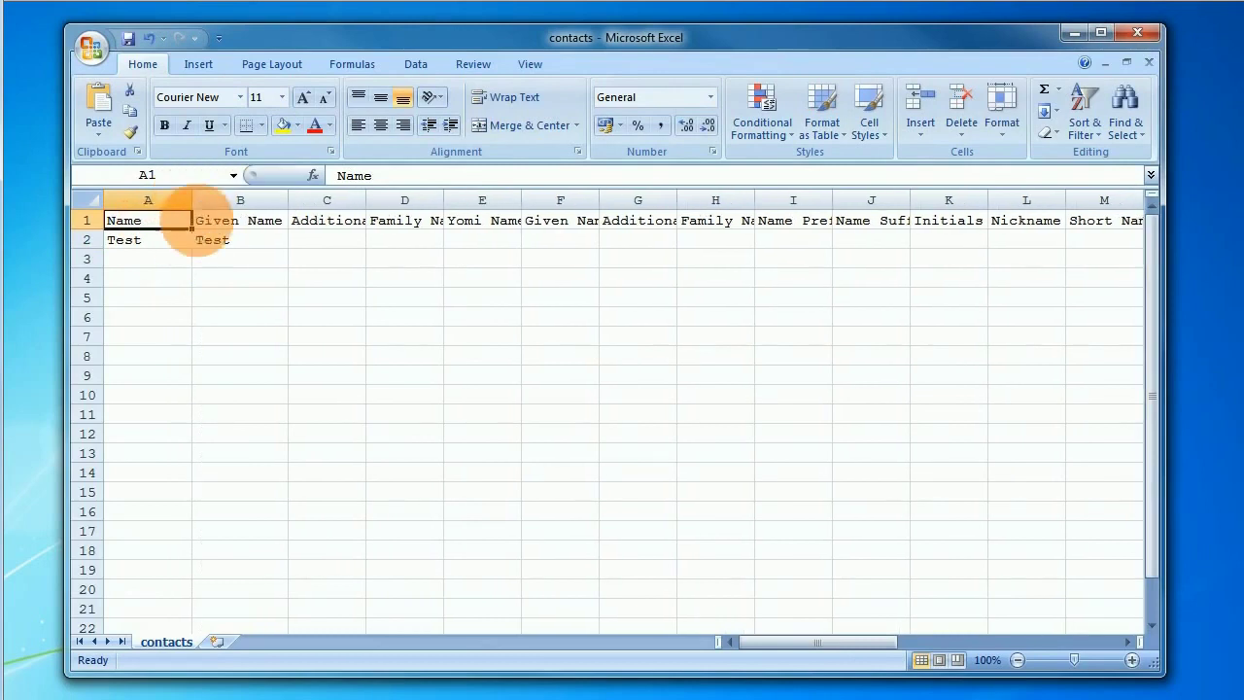
left_click(230, 242)
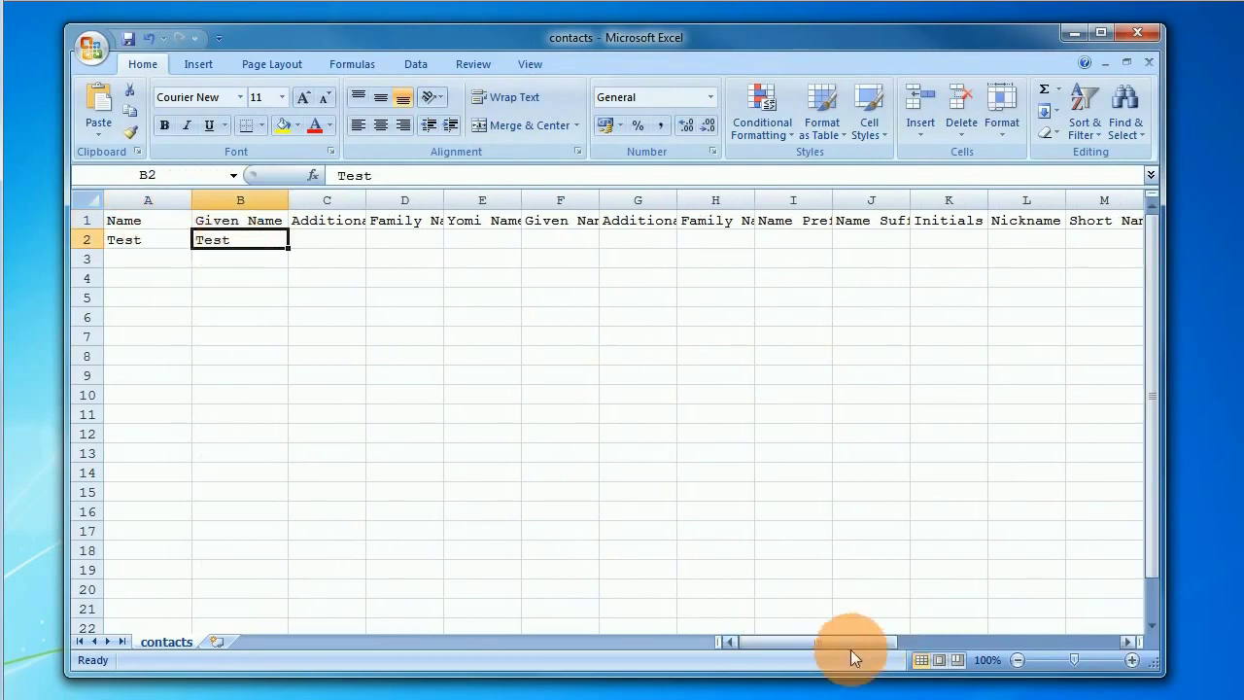
Widen column AC to show Group Membership and column AE to show Phone 1 - Value.
left_click_drag(850, 646, 1064, 641)
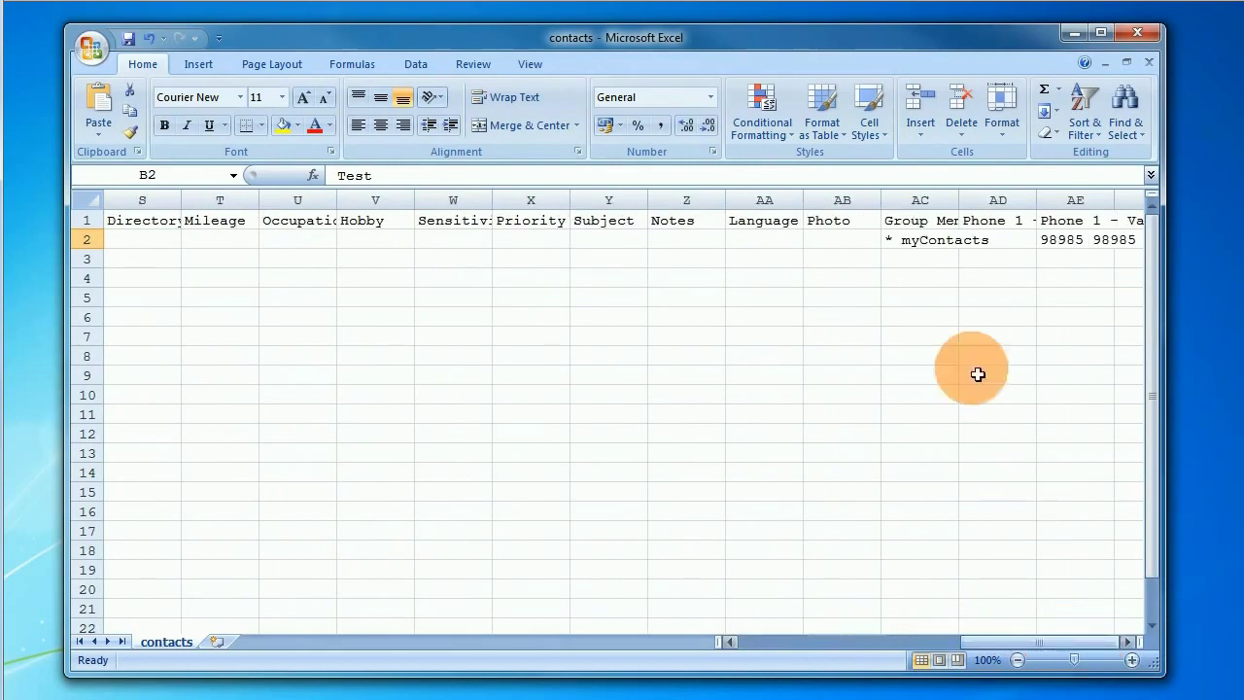
double_click(958, 201)
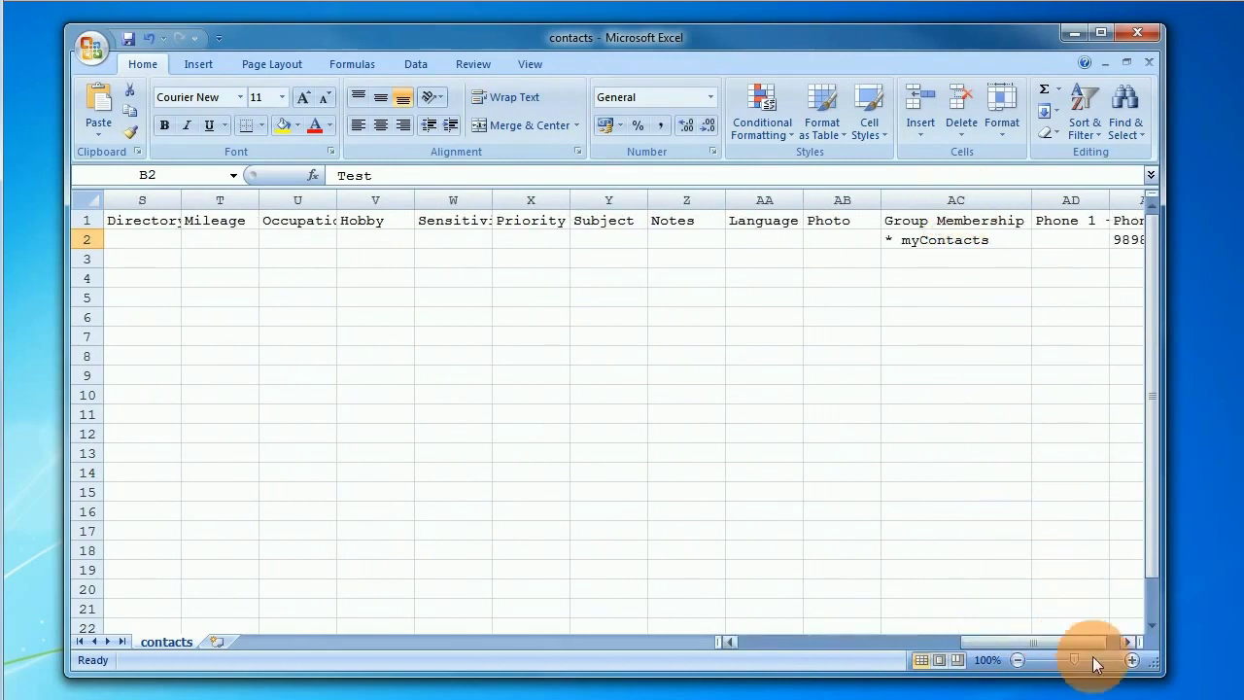
left_click(1127, 641)
left_click(1127, 641)
left_click(1127, 641)
left_click(928, 200)
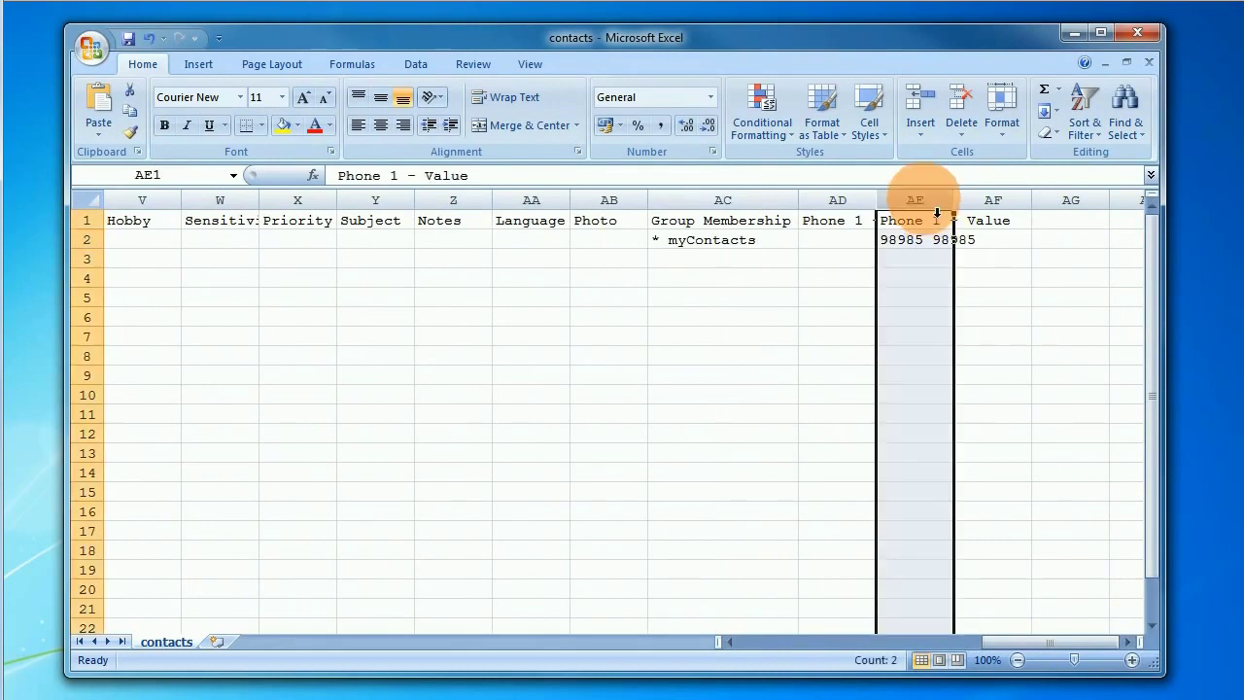
left_click_drag(959, 207, 1007, 207)
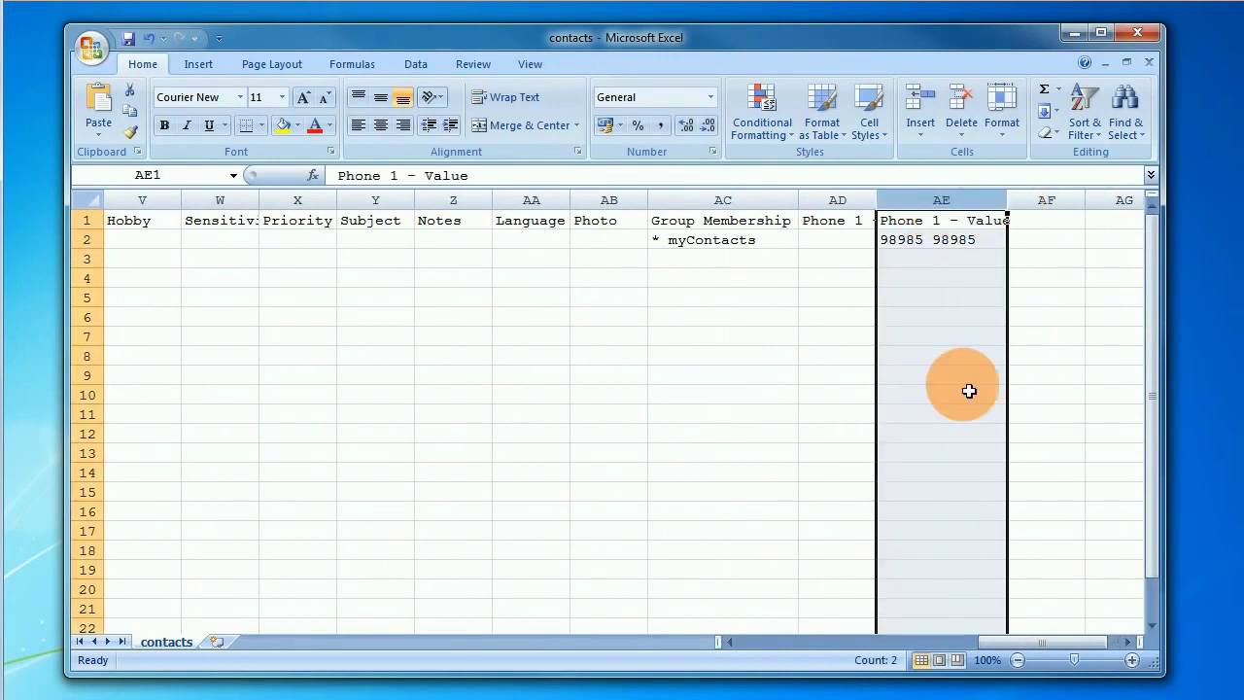
Fill columns AE, AC, A and B yellow.
left_click(280, 124)
left_click(714, 200)
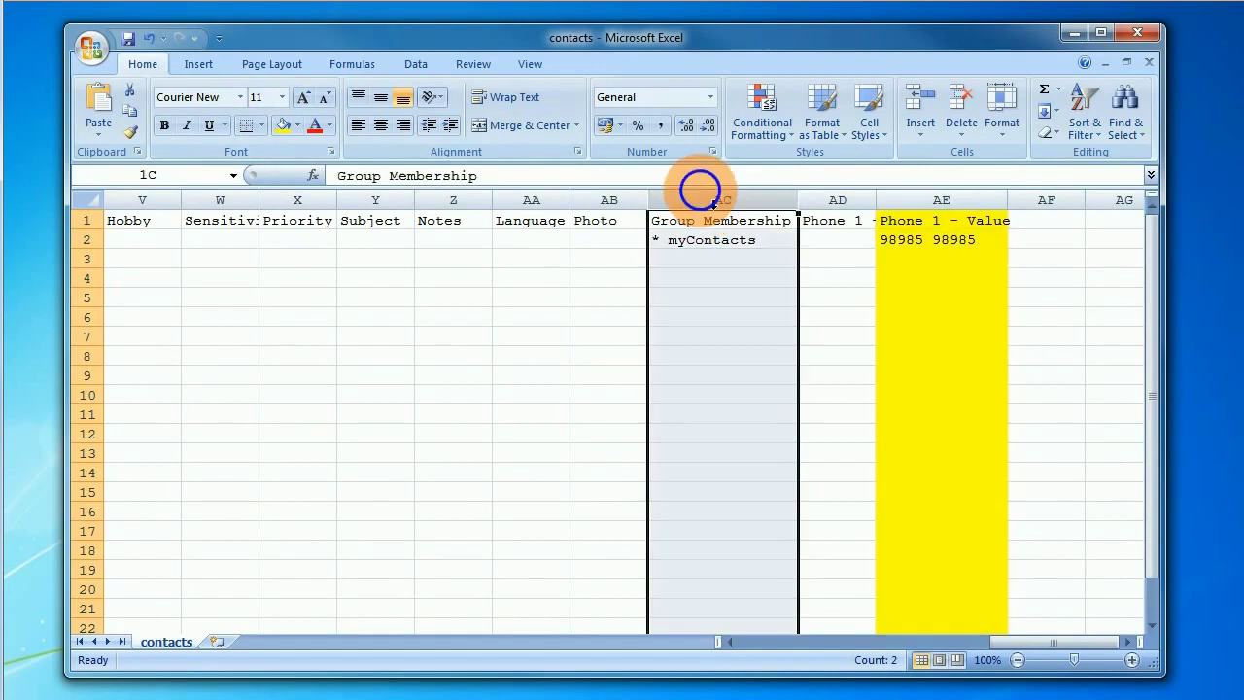
left_click(282, 124)
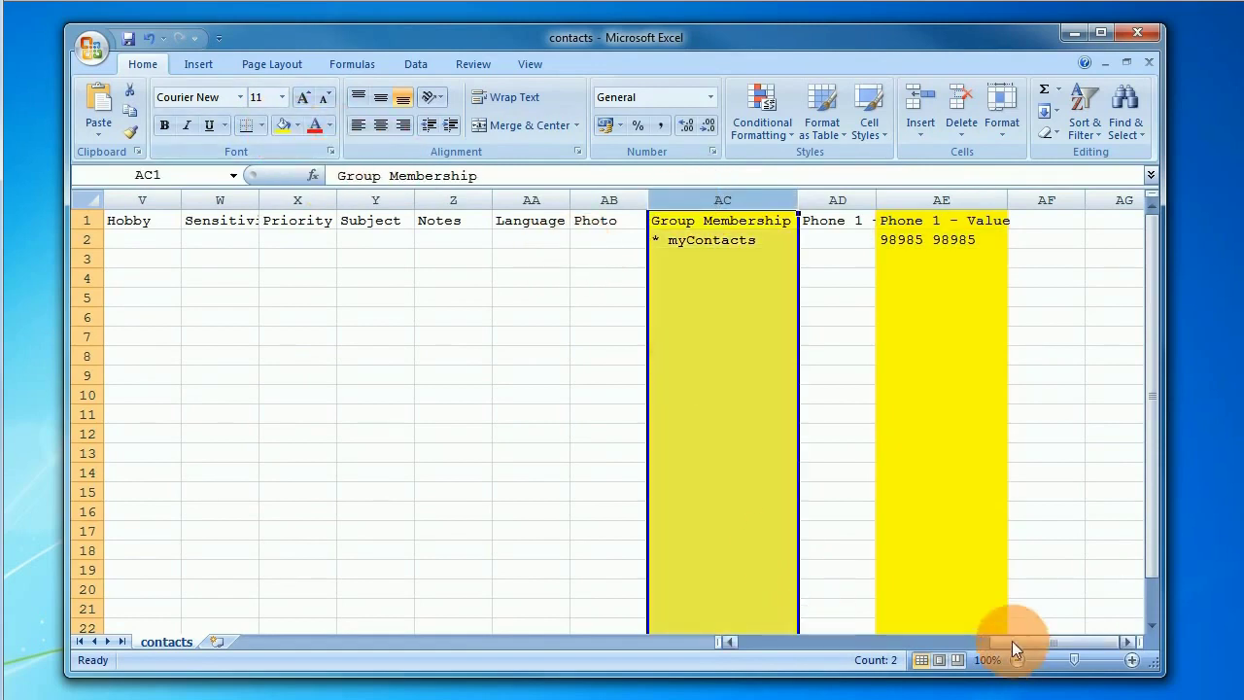
left_click_drag(1011, 641, 741, 640)
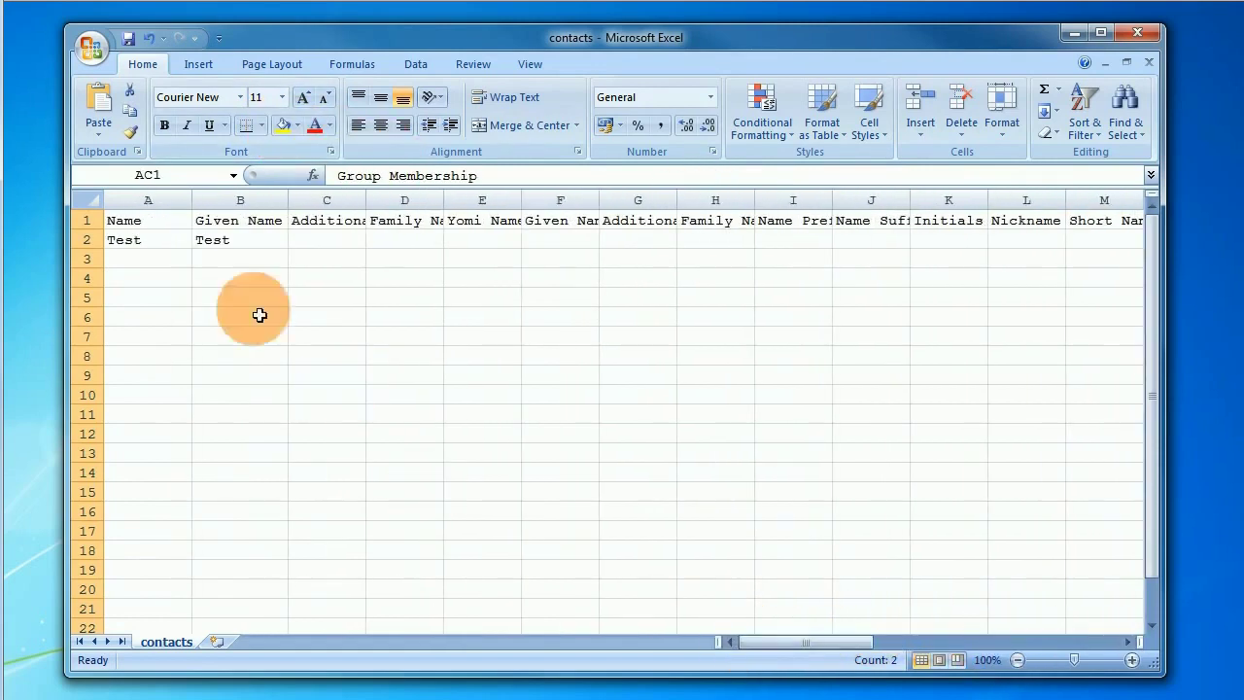
left_click_drag(147, 201, 240, 200)
left_click(282, 124)
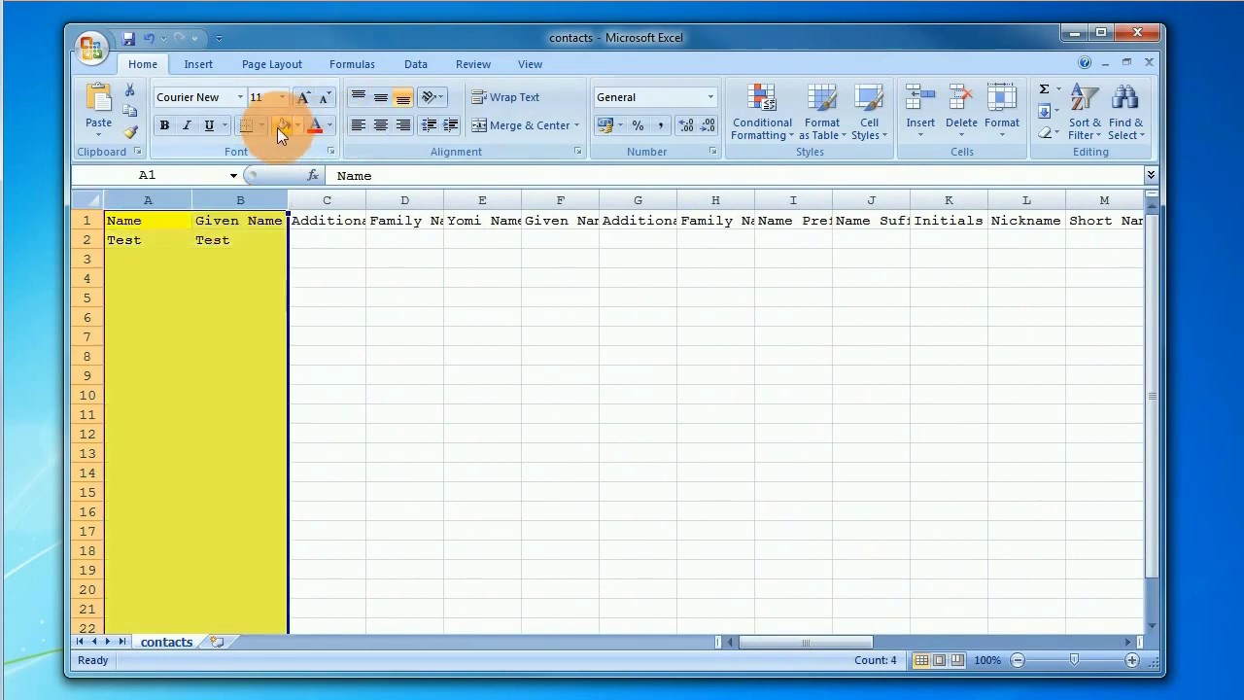
left_click(284, 297)
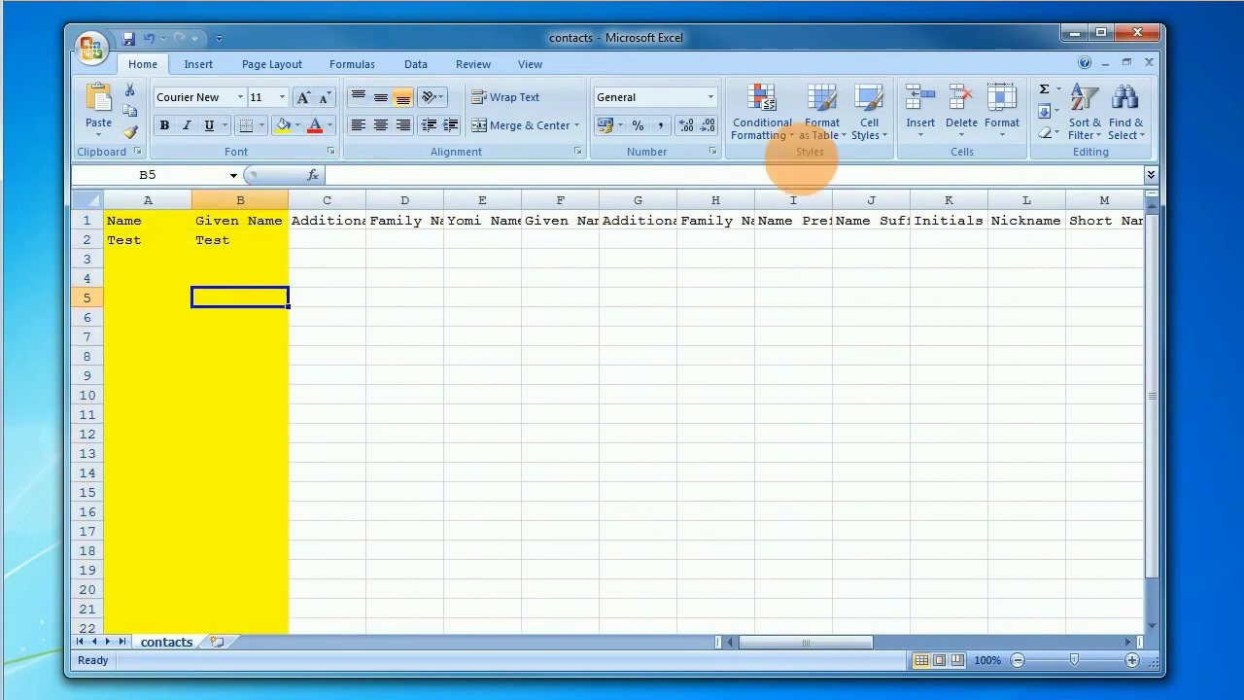
Copy the five names in A1:A5 of the Contact Nos. workbook.
left_click(1075, 32)
left_click(515, 87)
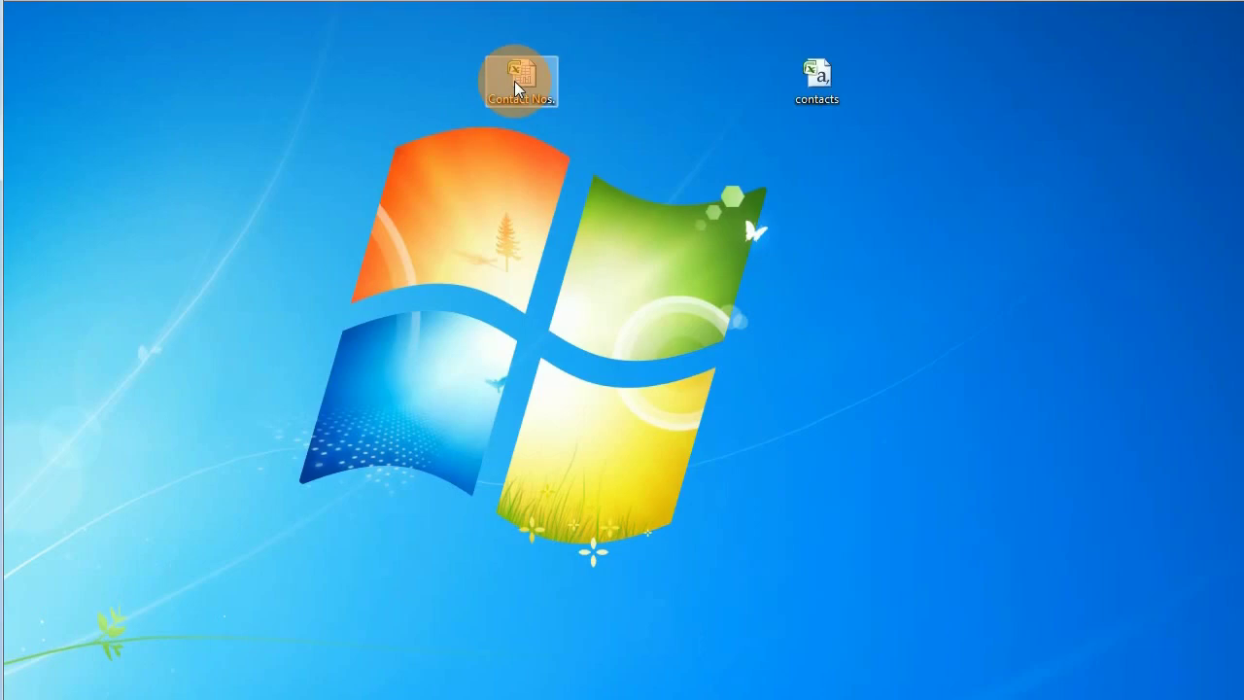
double_click(515, 88)
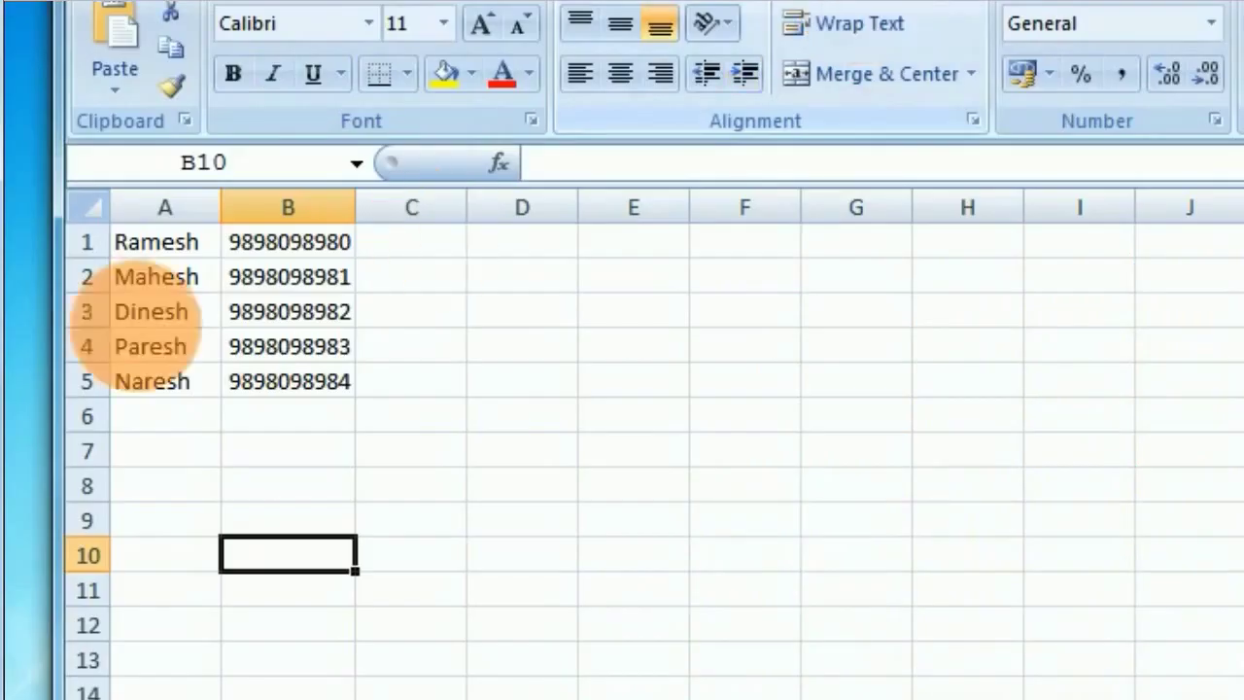
left_click(153, 248)
left_click_drag(153, 248, 172, 365)
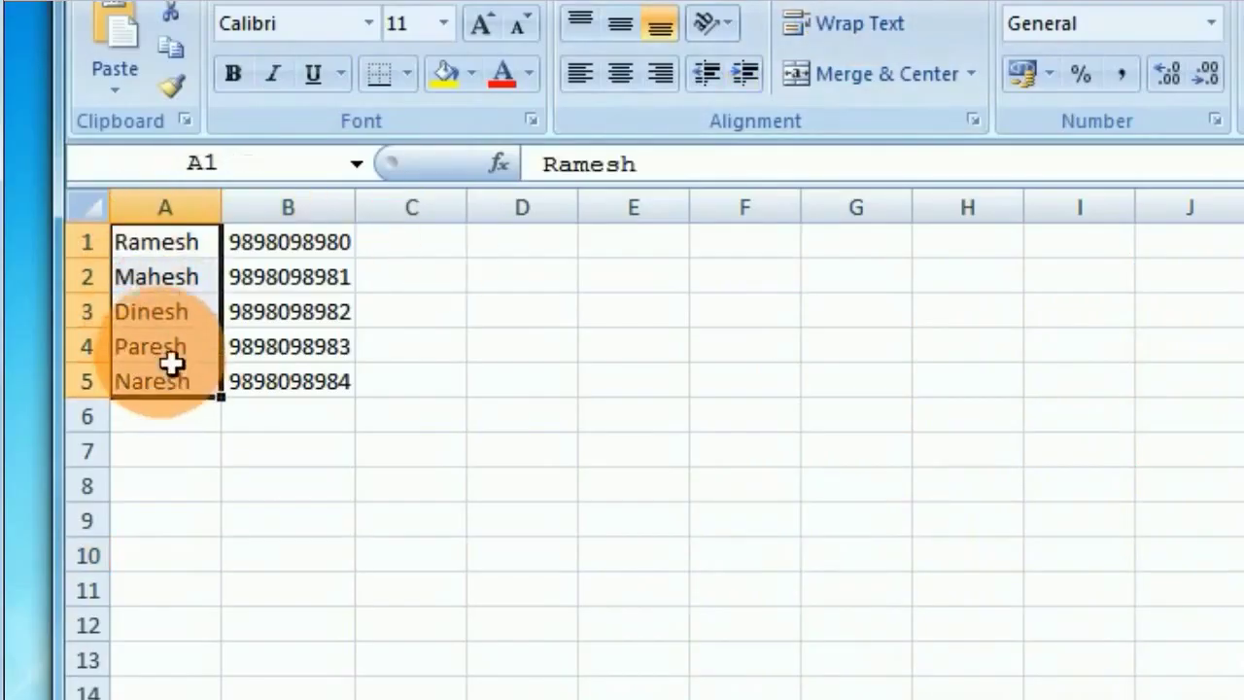
right_click(156, 245)
left_click(238, 301)
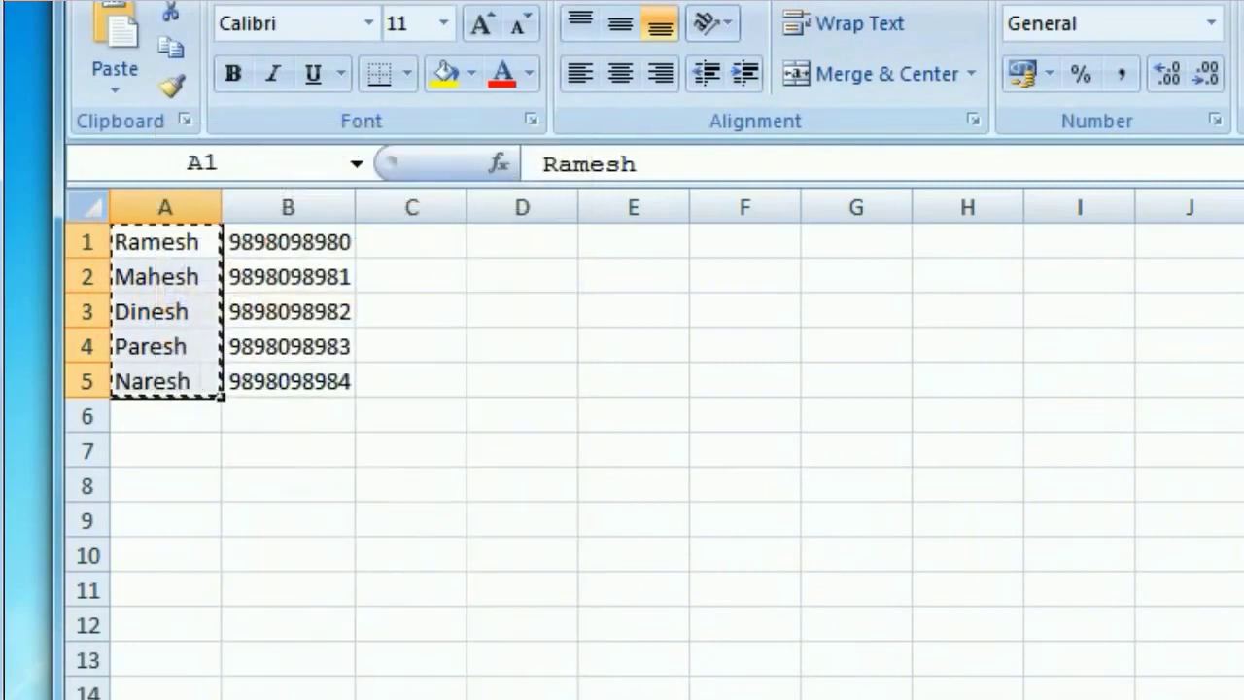
Paste the five names into A3:A7 and B3:B7 of contacts.csv.
key("alt+Tab")
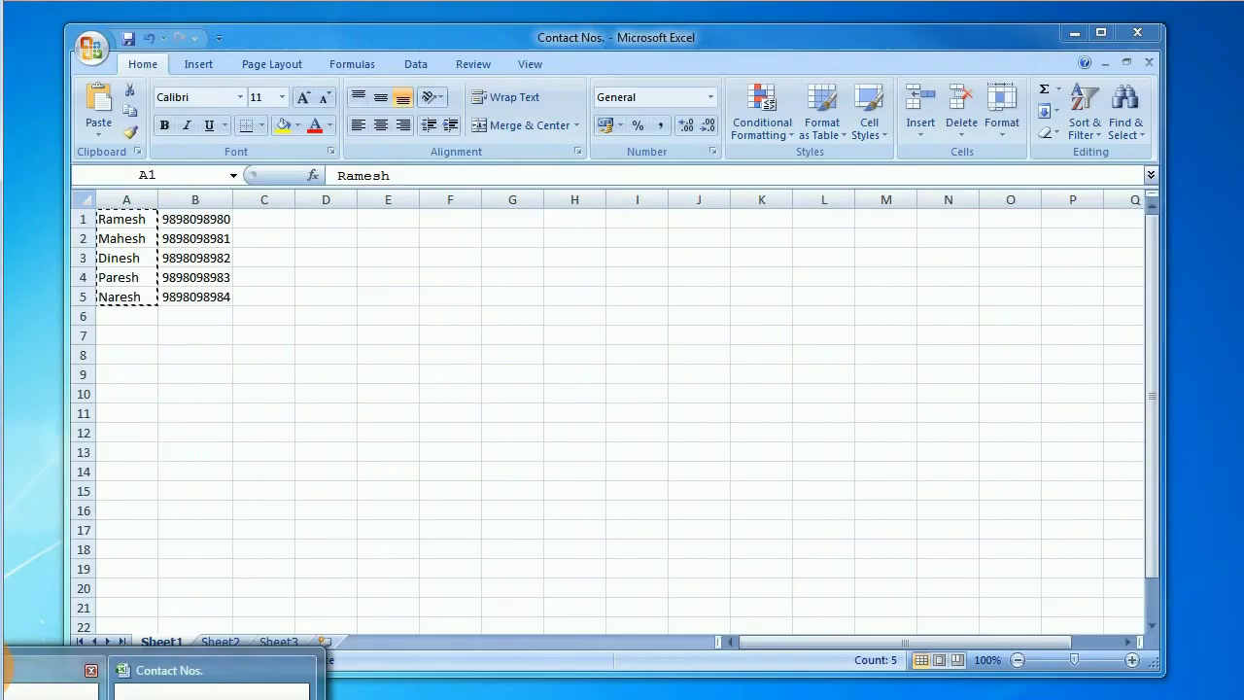
left_click(165, 680)
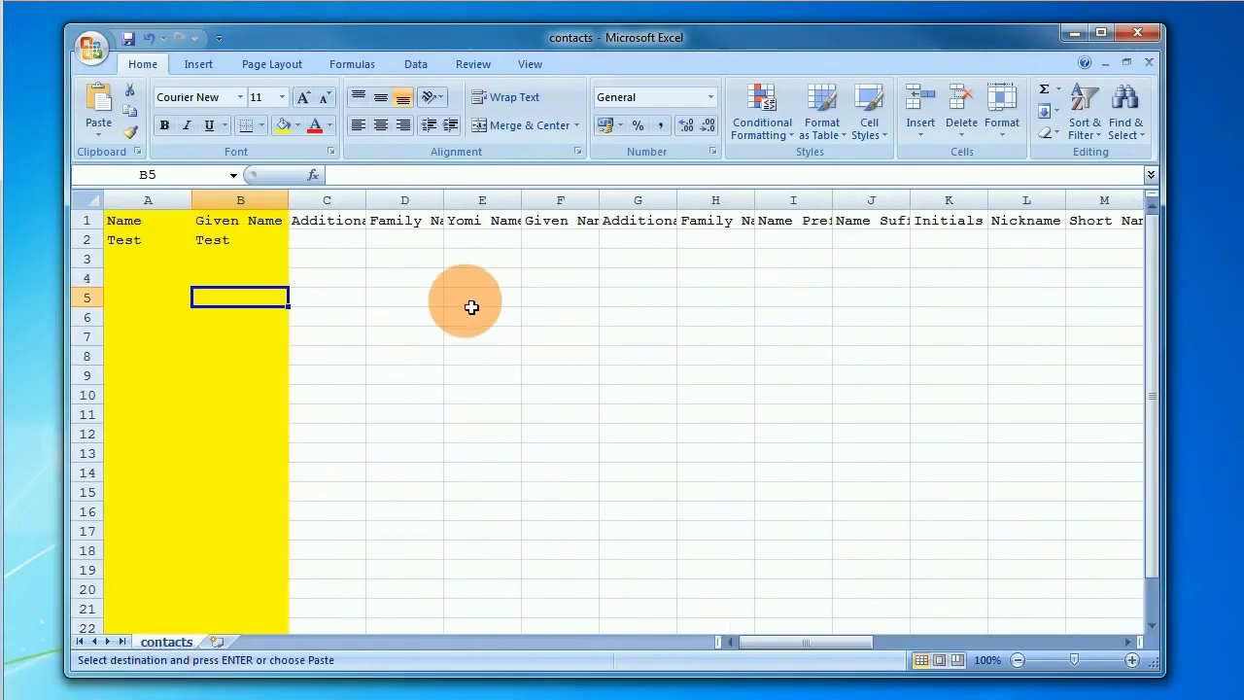
left_click(131, 276)
right_click(130, 265)
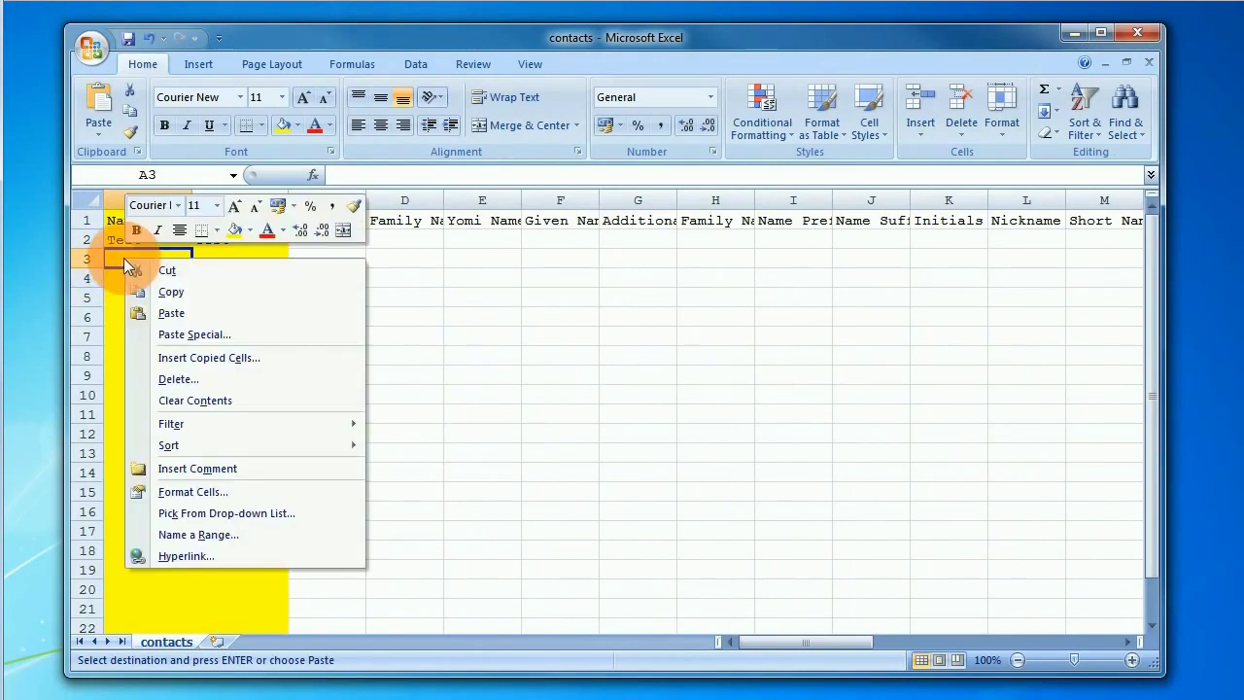
left_click(127, 311)
right_click(136, 258)
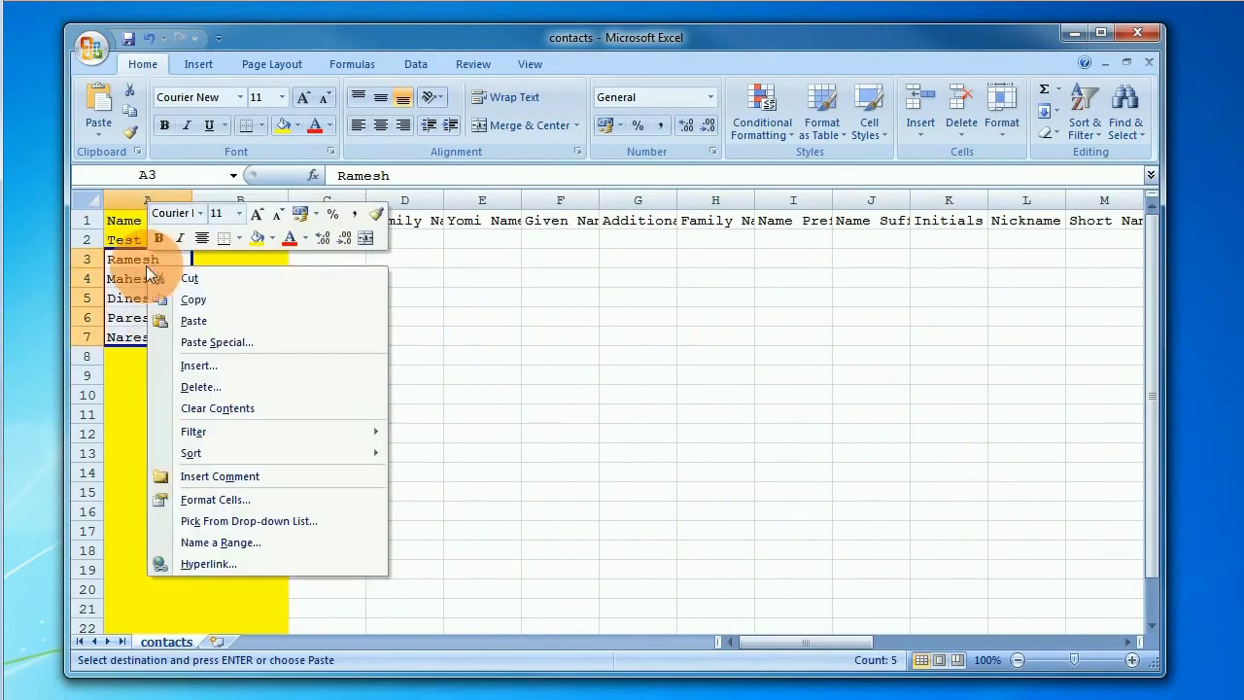
left_click(234, 293)
left_click(234, 266)
right_click(235, 265)
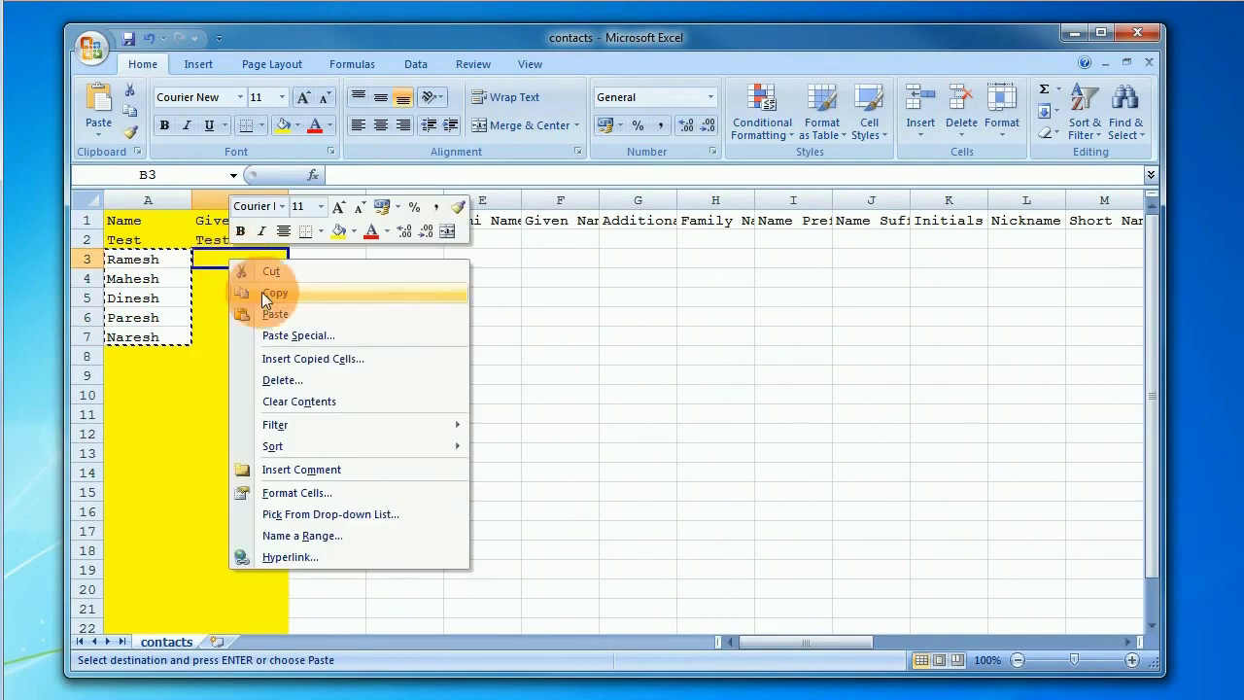
left_click(267, 309)
Scroll back to column A and fill Naresh's row 7 yellow.
left_click_drag(828, 639, 1087, 638)
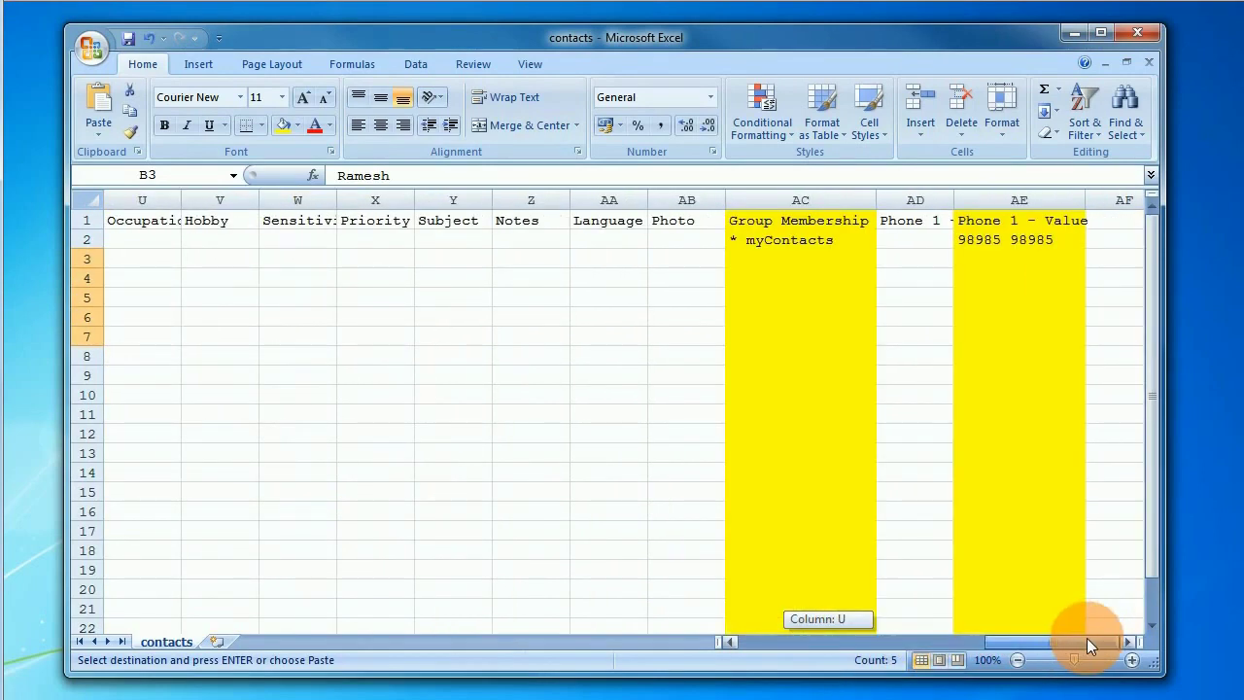
left_click_drag(1086, 637, 778, 640)
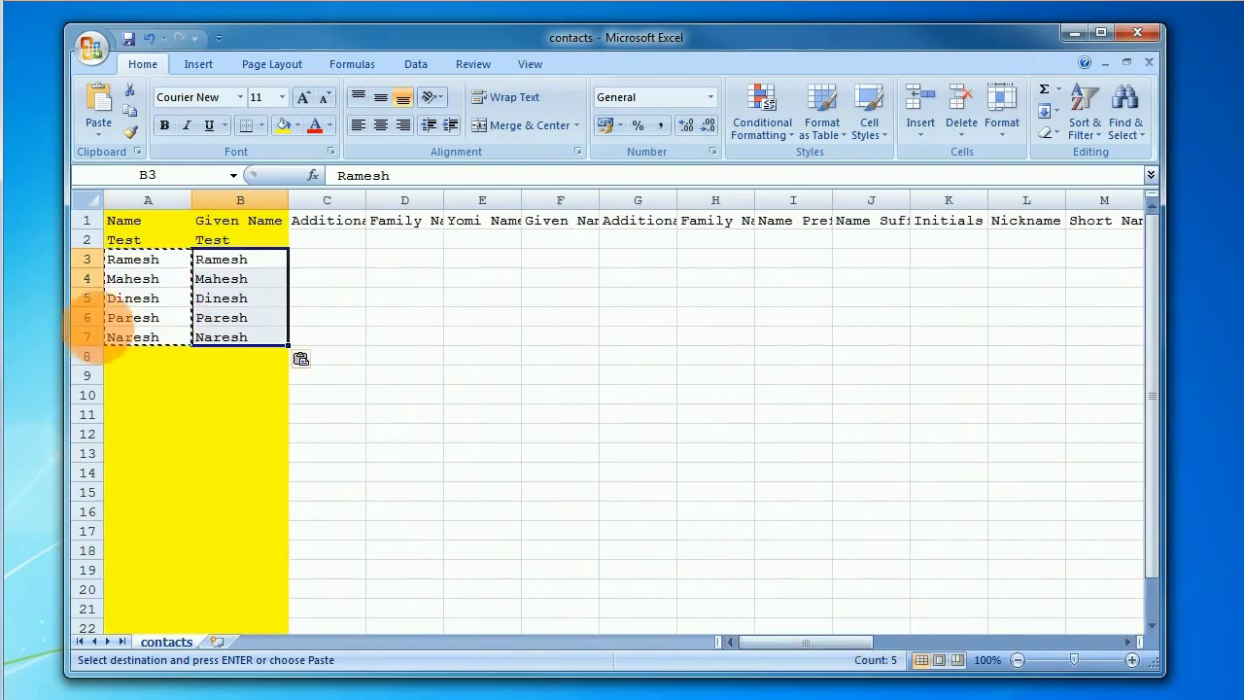
left_click(86, 337)
left_click(282, 124)
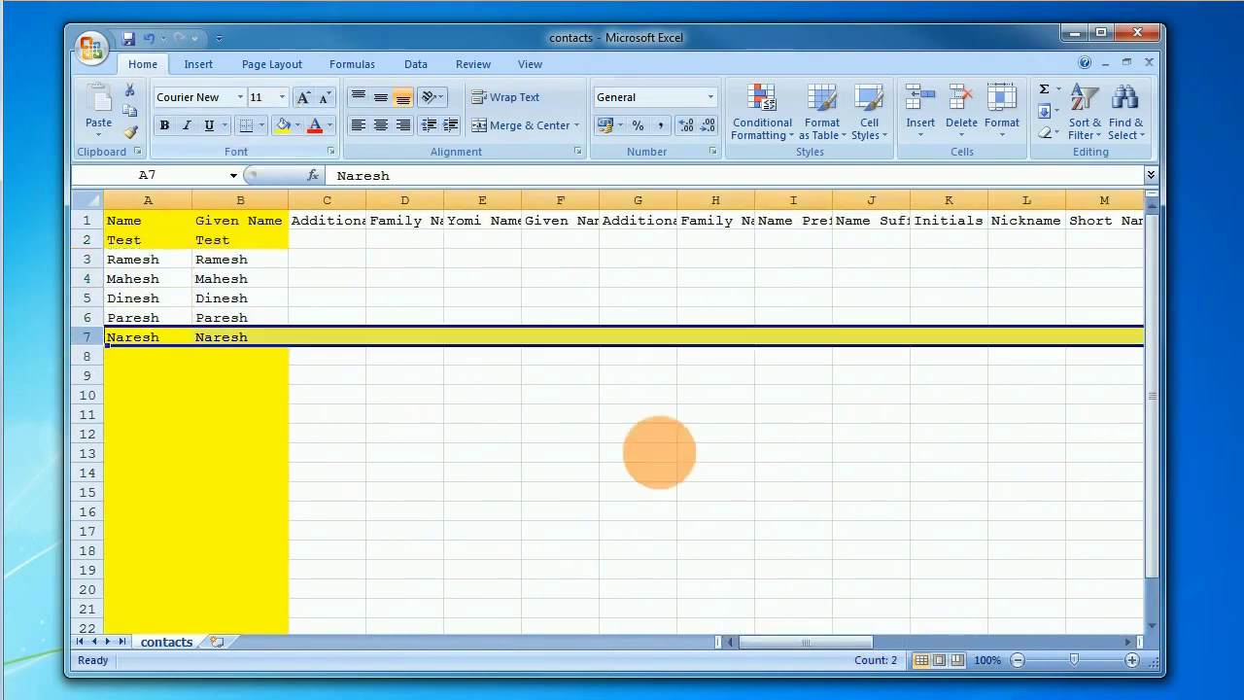
Fill the * myContacts group value from AC2 down to row 7.
left_click_drag(855, 639, 1119, 638)
left_click(833, 243)
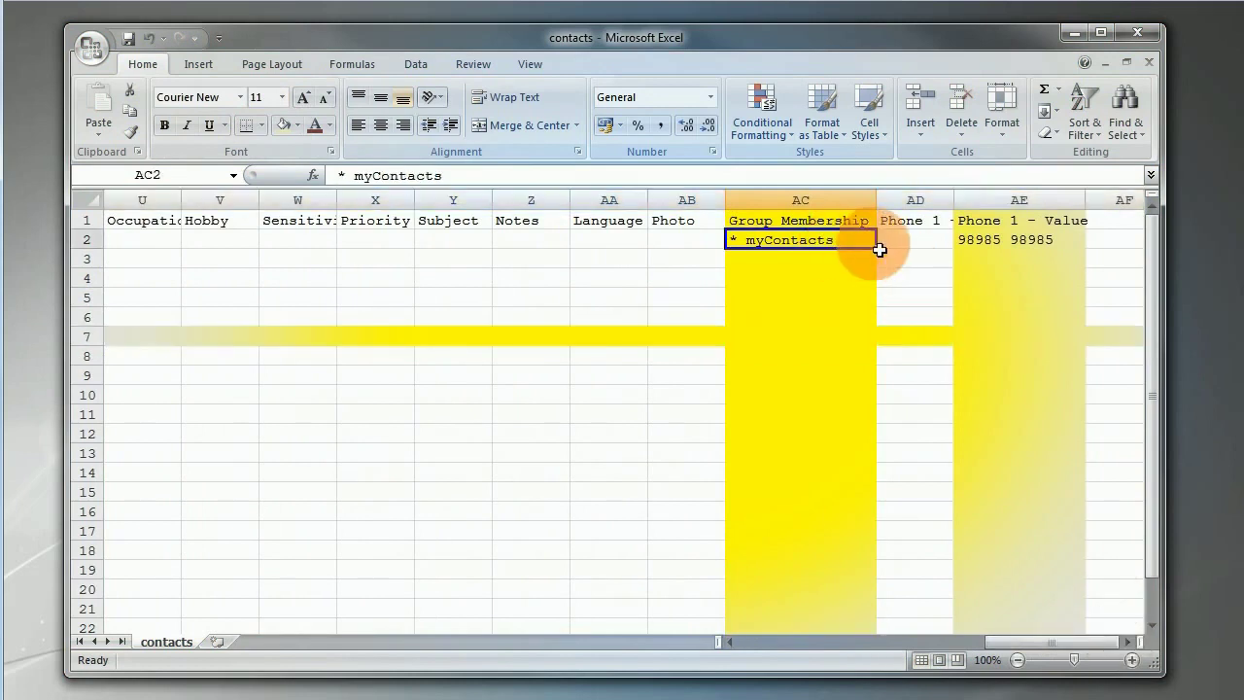
left_click_drag(877, 248, 877, 342)
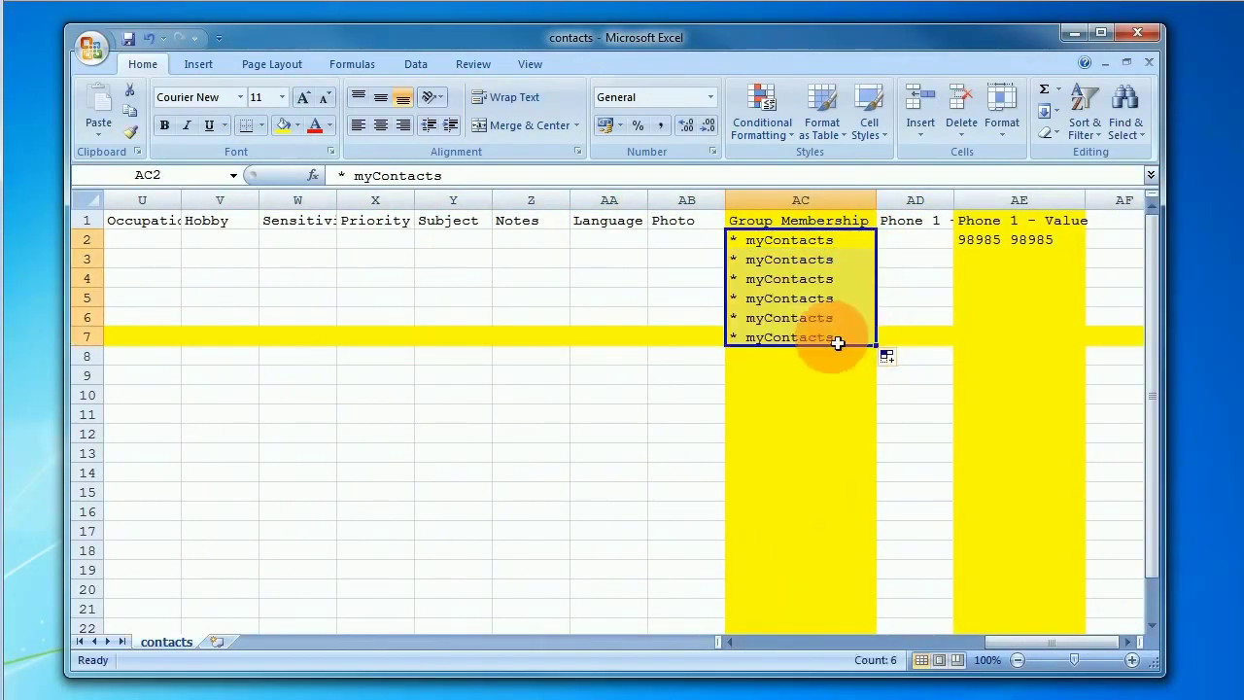
left_click_drag(985, 258, 992, 351)
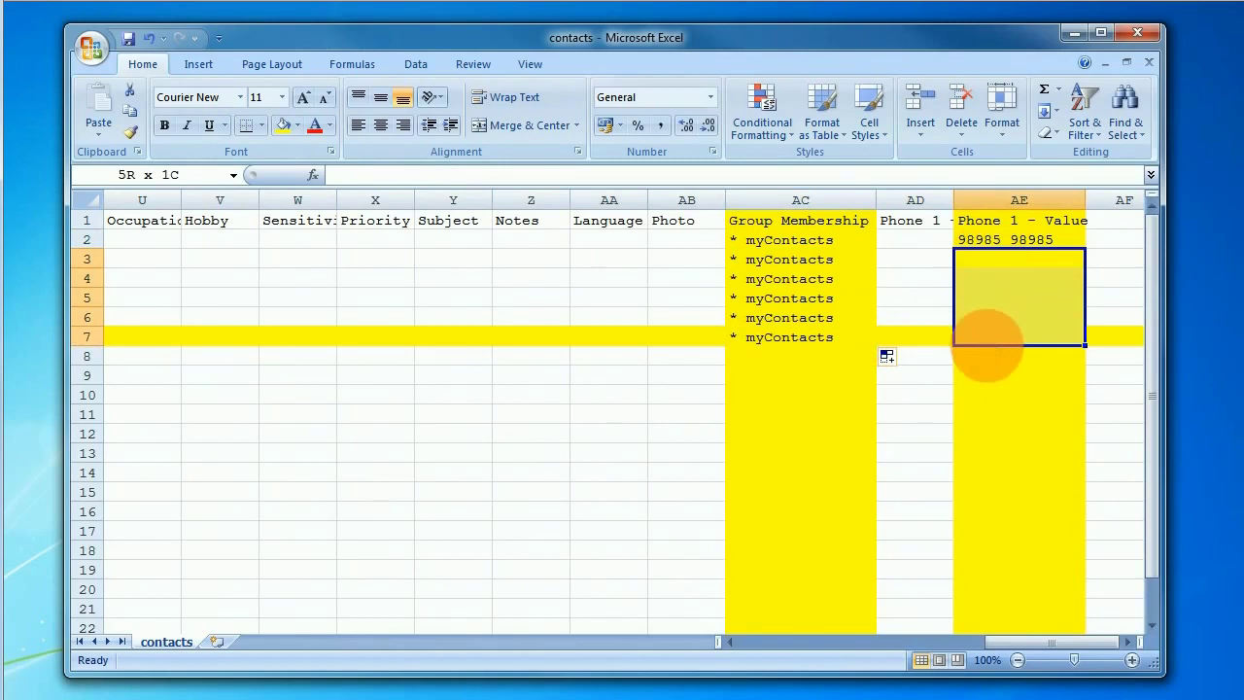
Copy the five phone numbers from Contact Nos. column B into AE3:AE7 of contacts.csv.
left_click(25, 694)
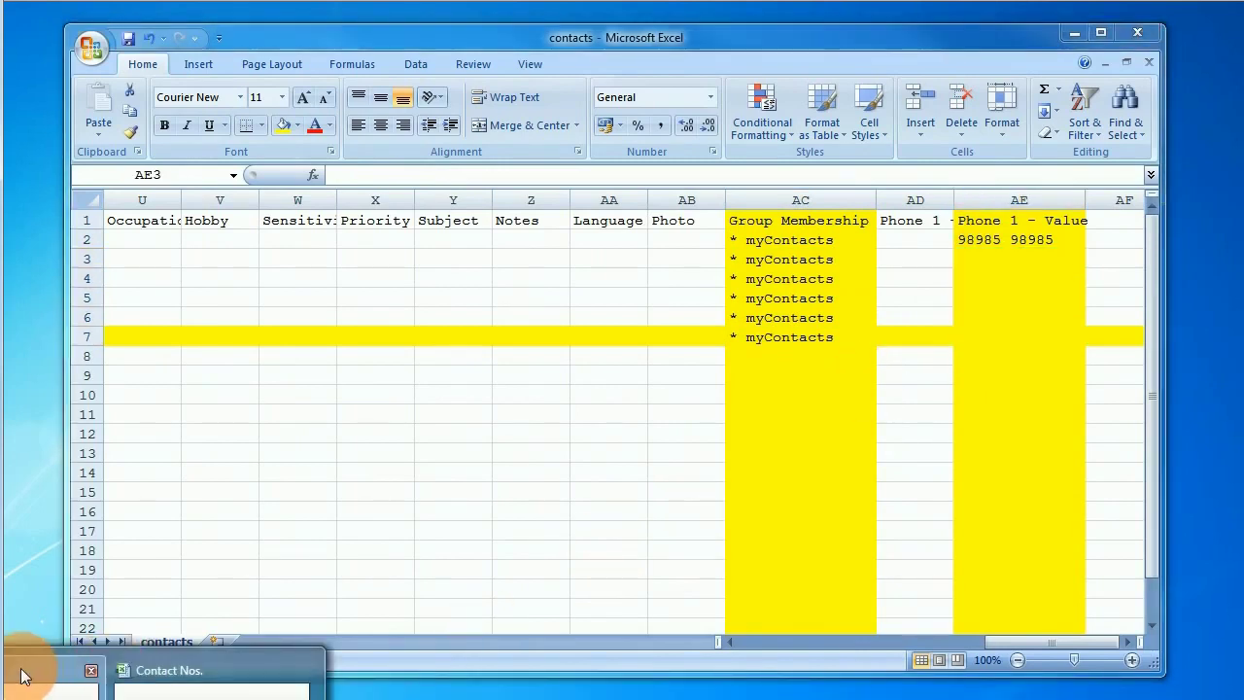
left_click(158, 661)
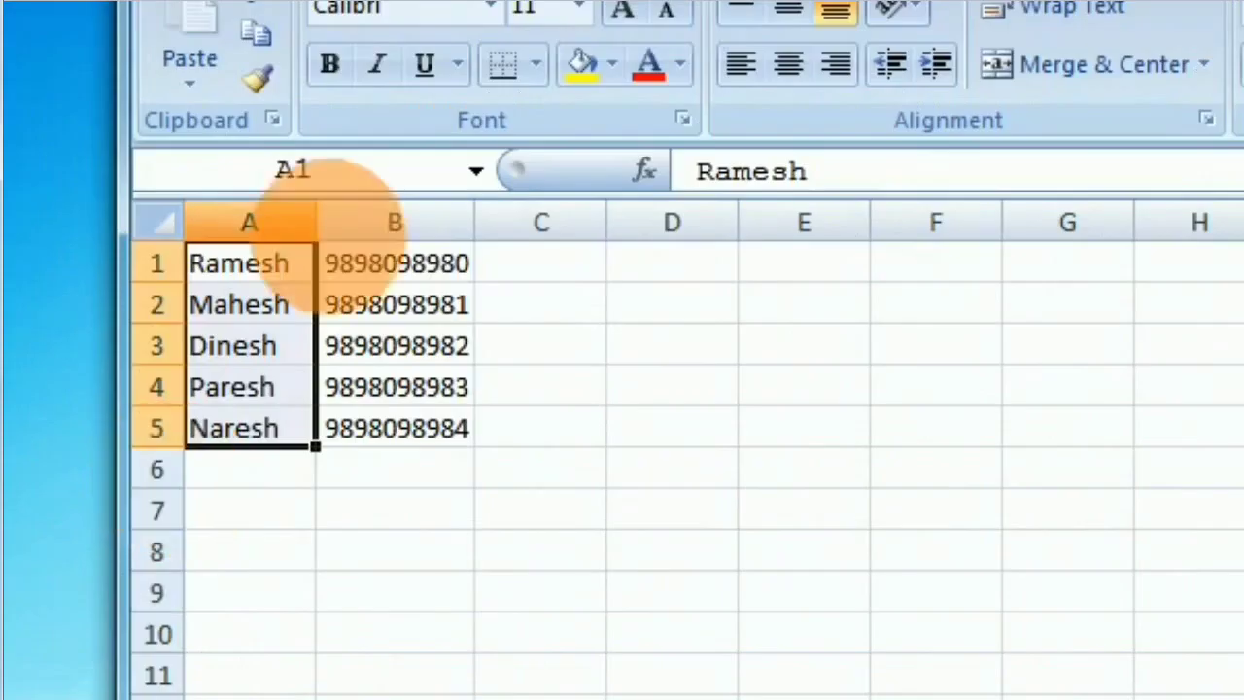
left_click_drag(394, 268, 396, 443)
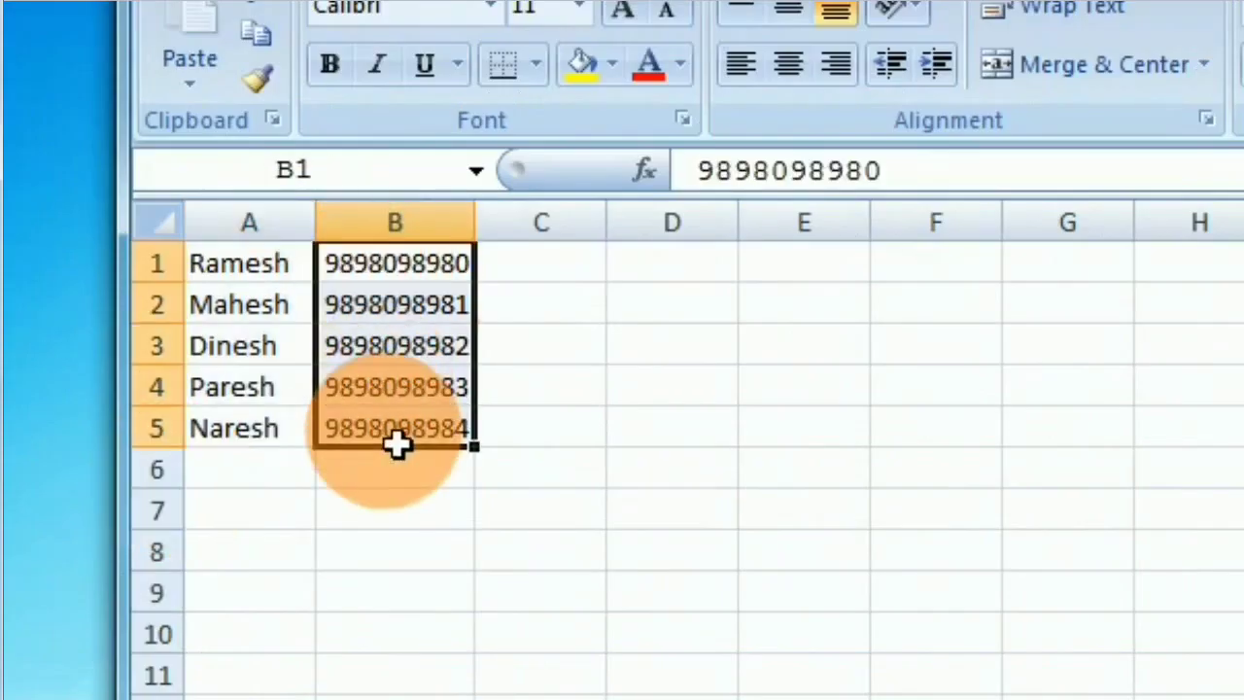
right_click(397, 443)
left_click(507, 505)
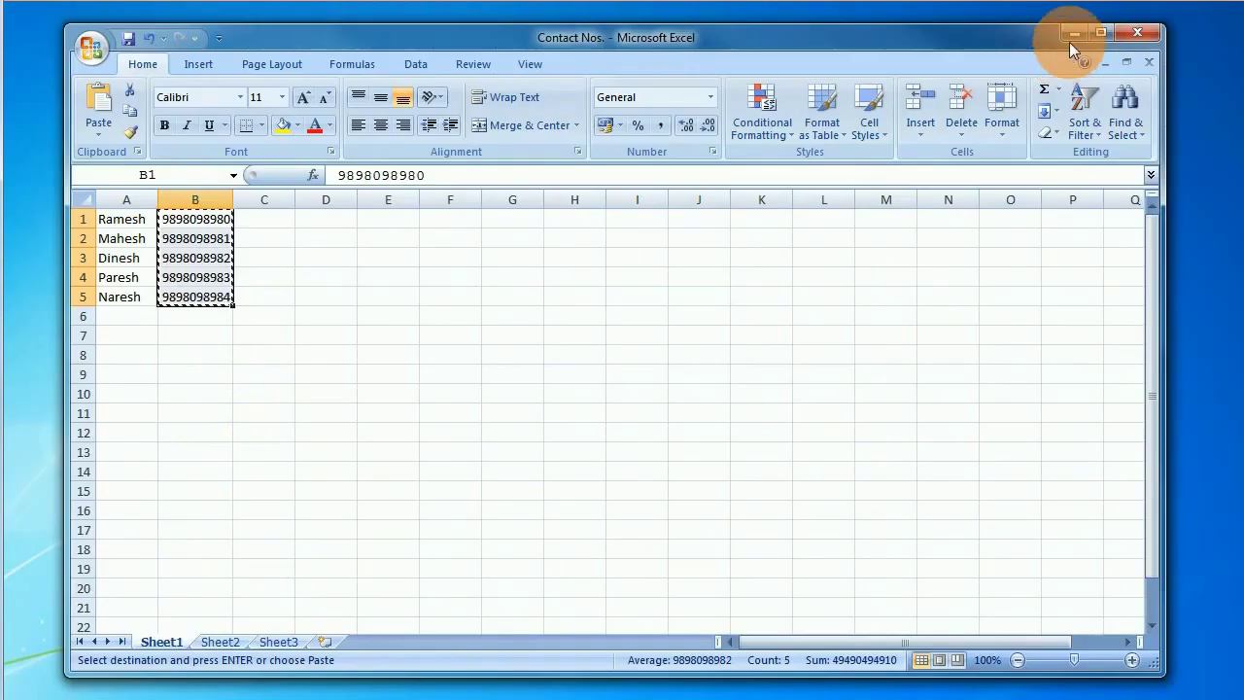
left_click(1069, 42)
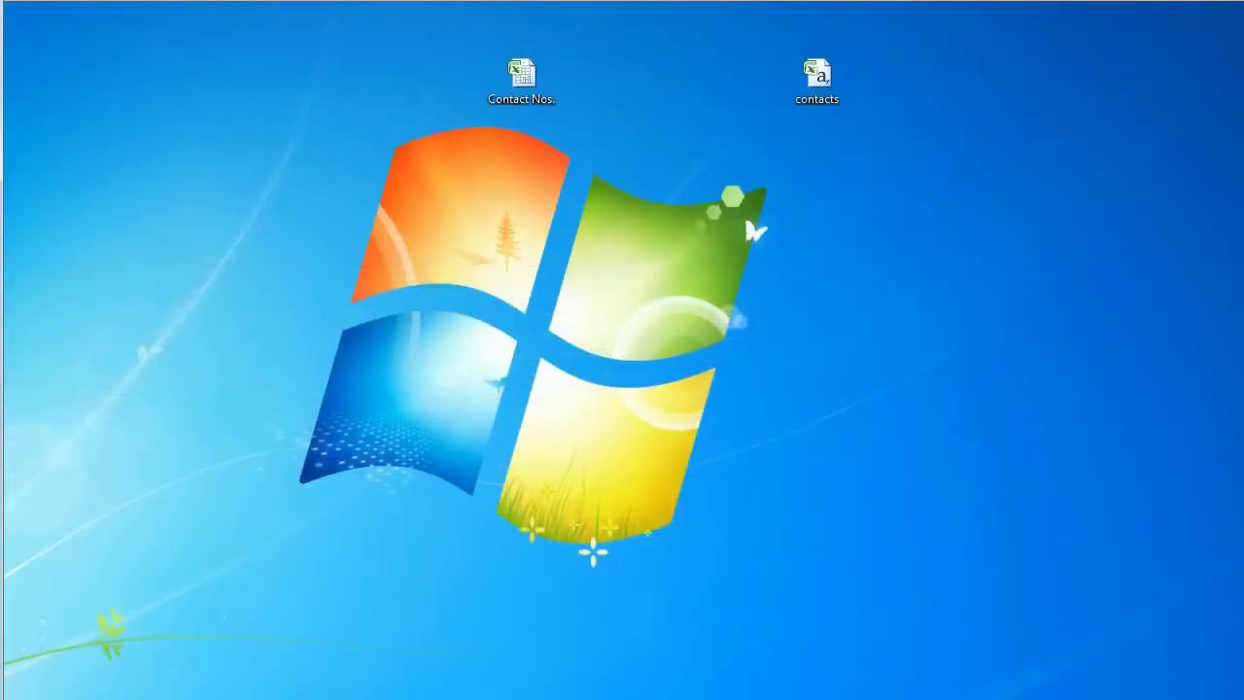
left_click(8, 670)
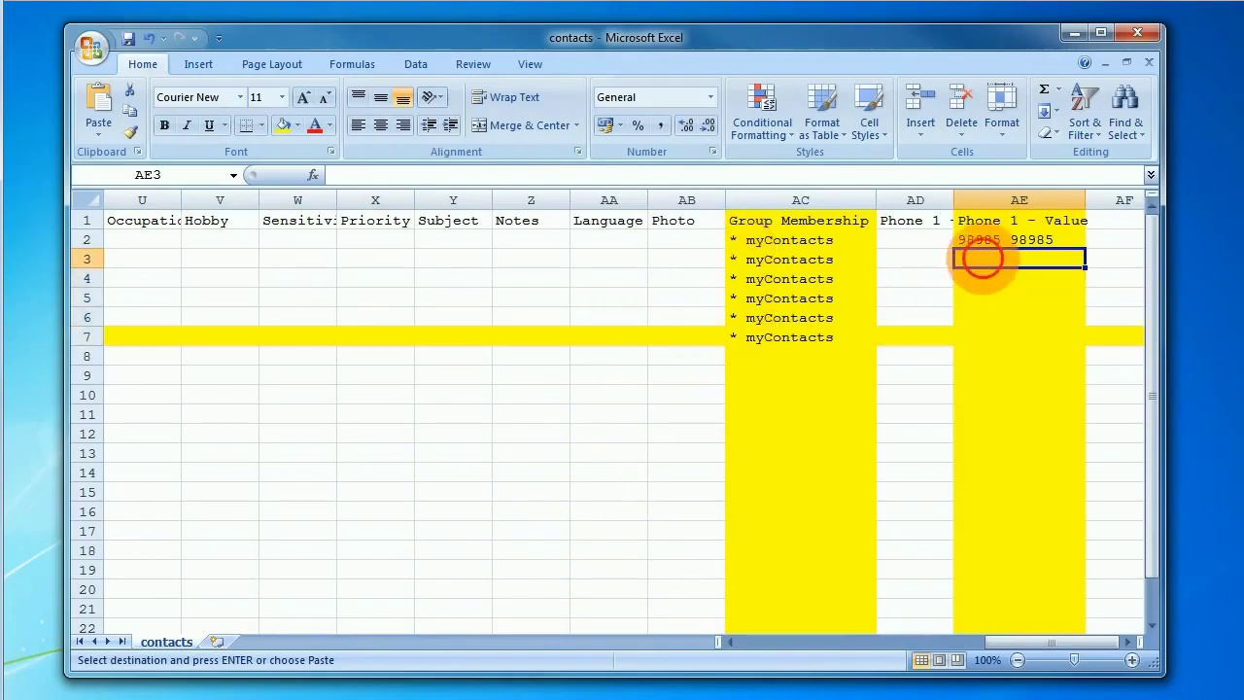
right_click(982, 257)
left_click(1037, 319)
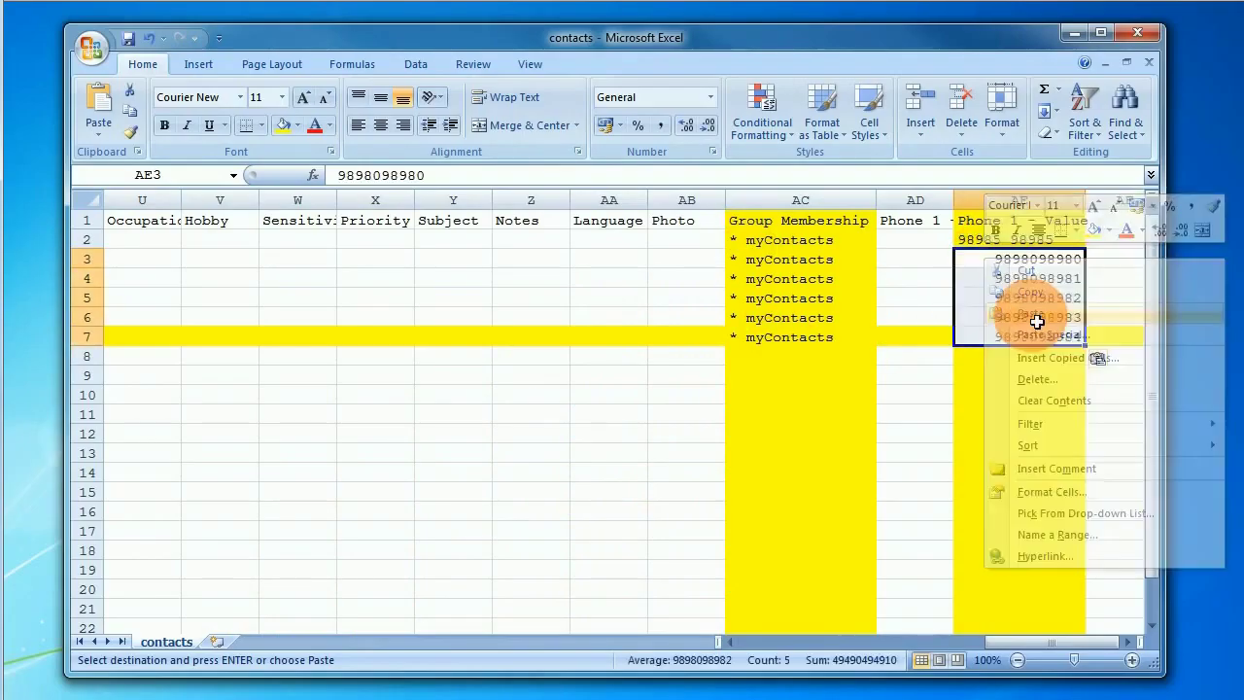
left_click(964, 335)
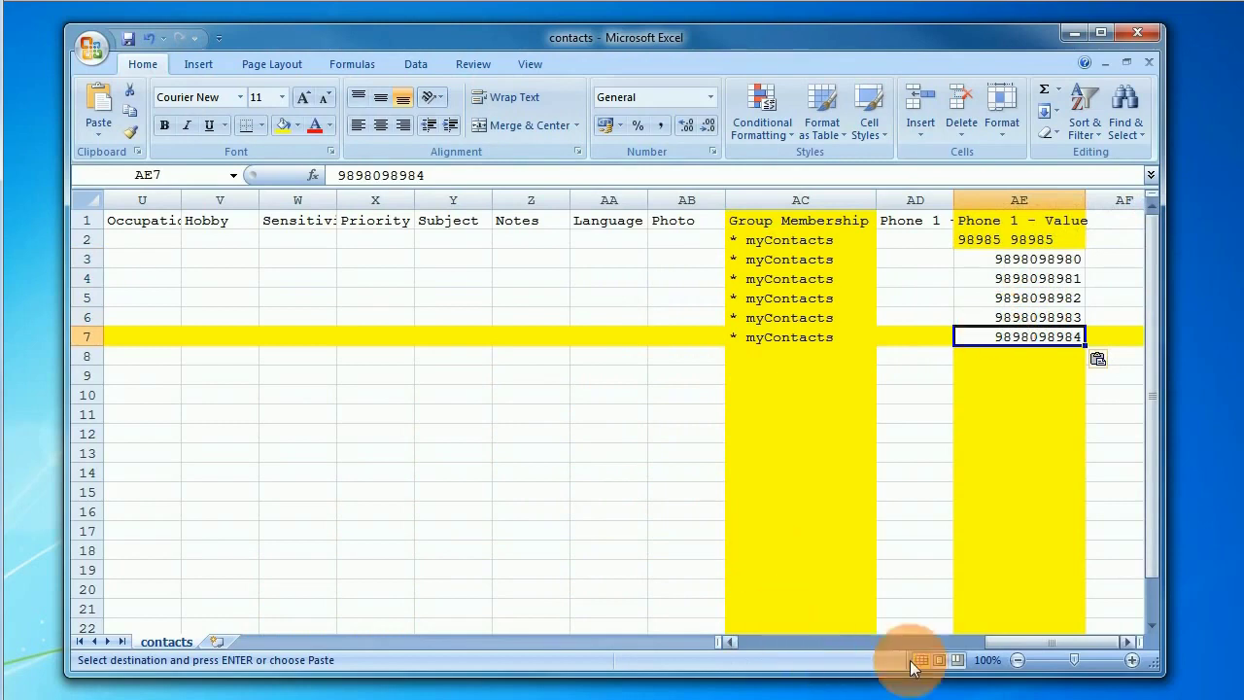
Delete the Test contact's row 2.
left_click_drag(1015, 643, 737, 641)
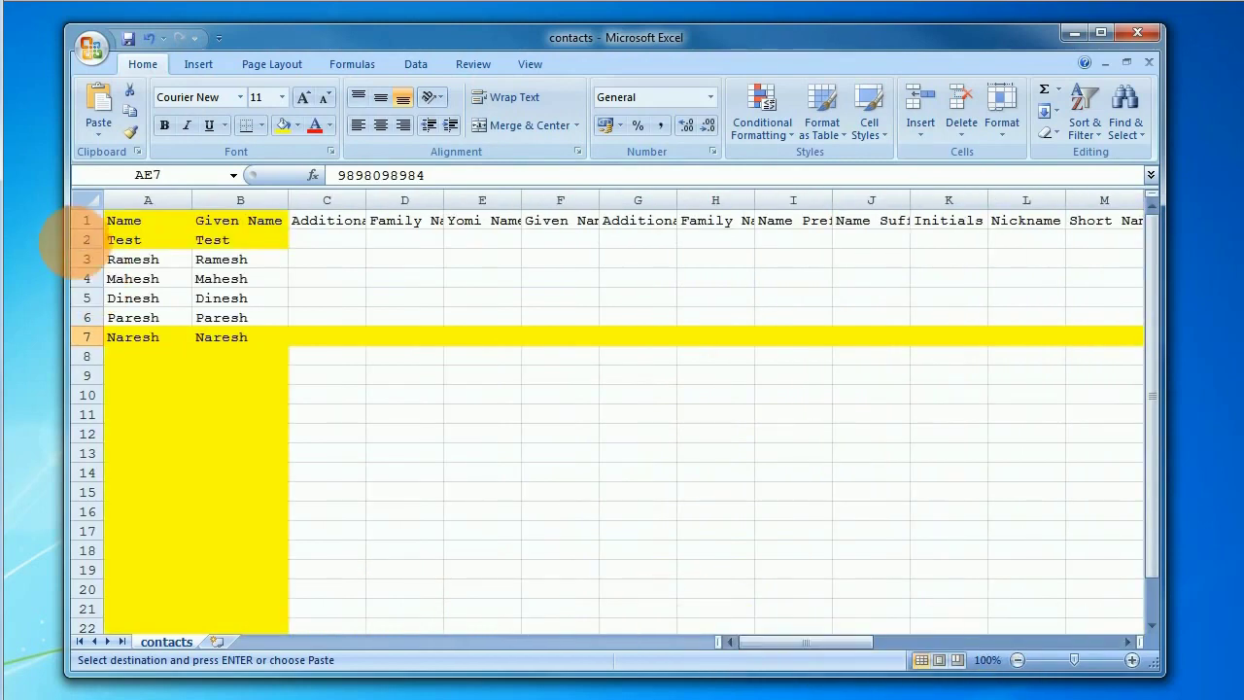
left_click(84, 239)
right_click(83, 239)
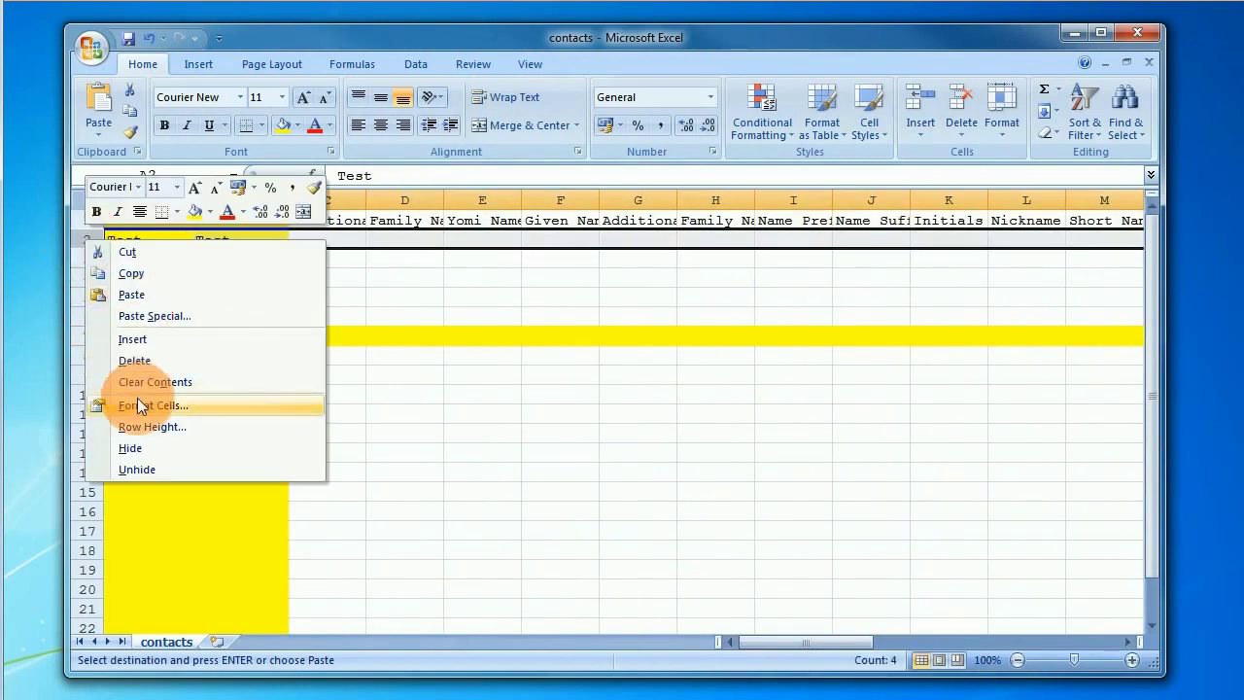
left_click(134, 361)
Save contacts.csv, keeping the CSV format.
left_click(329, 400)
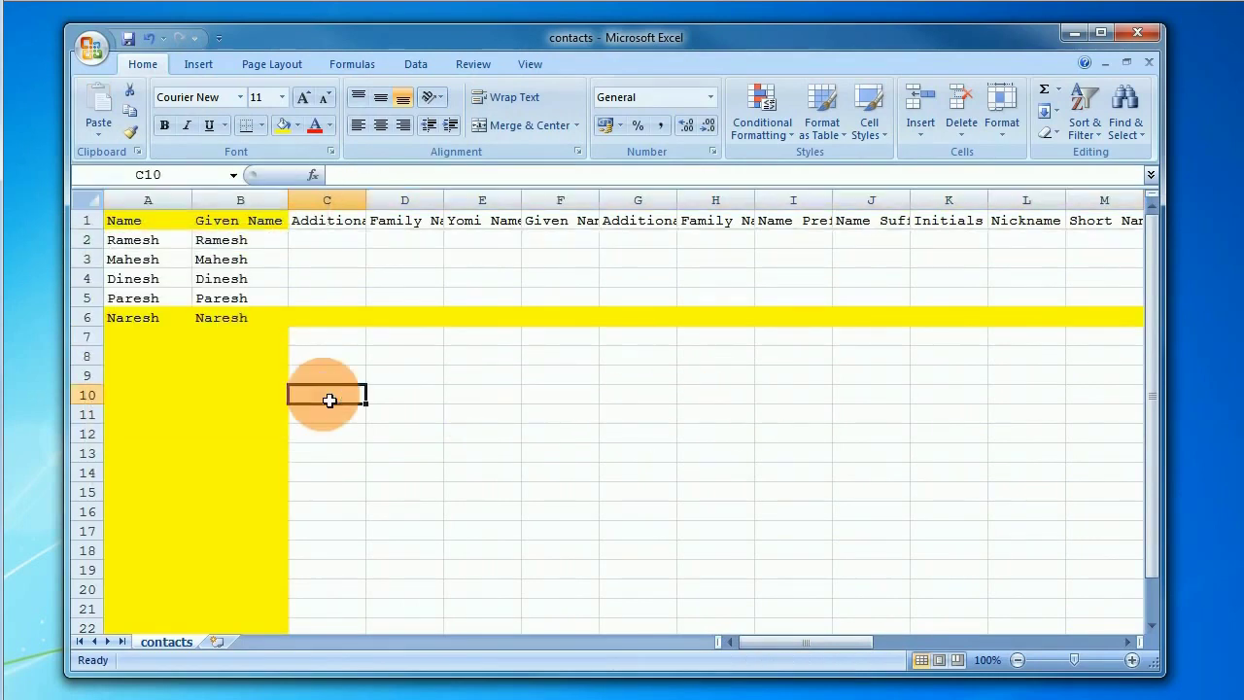
left_click(125, 43)
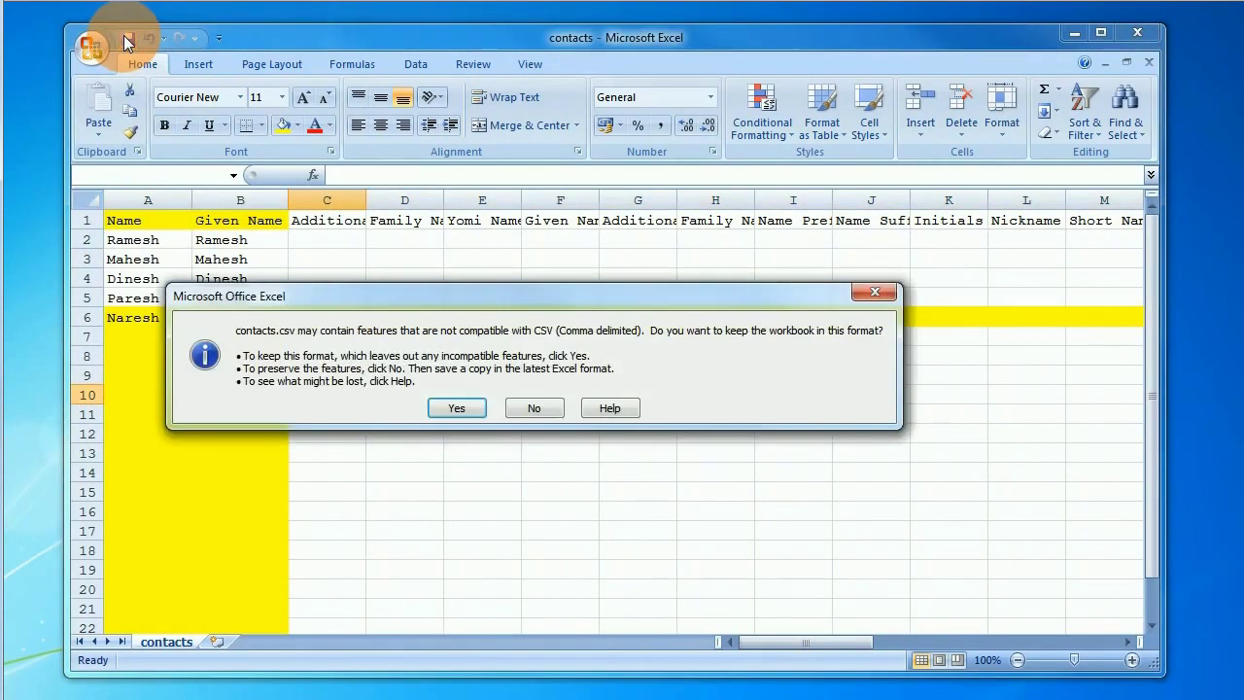
left_click(457, 409)
Close contacts.csv with changes saved as CSV, close Contact Nos., and return to Google Contacts.
left_click(1082, 100)
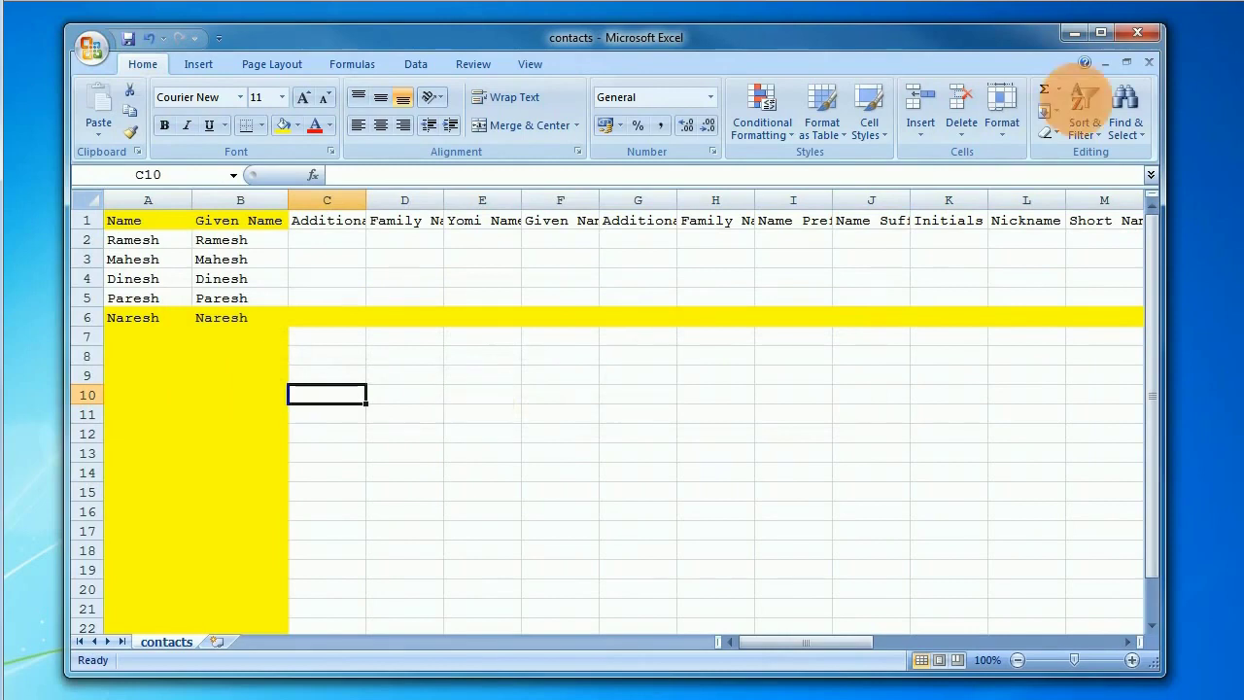
left_click(1139, 37)
left_click(477, 394)
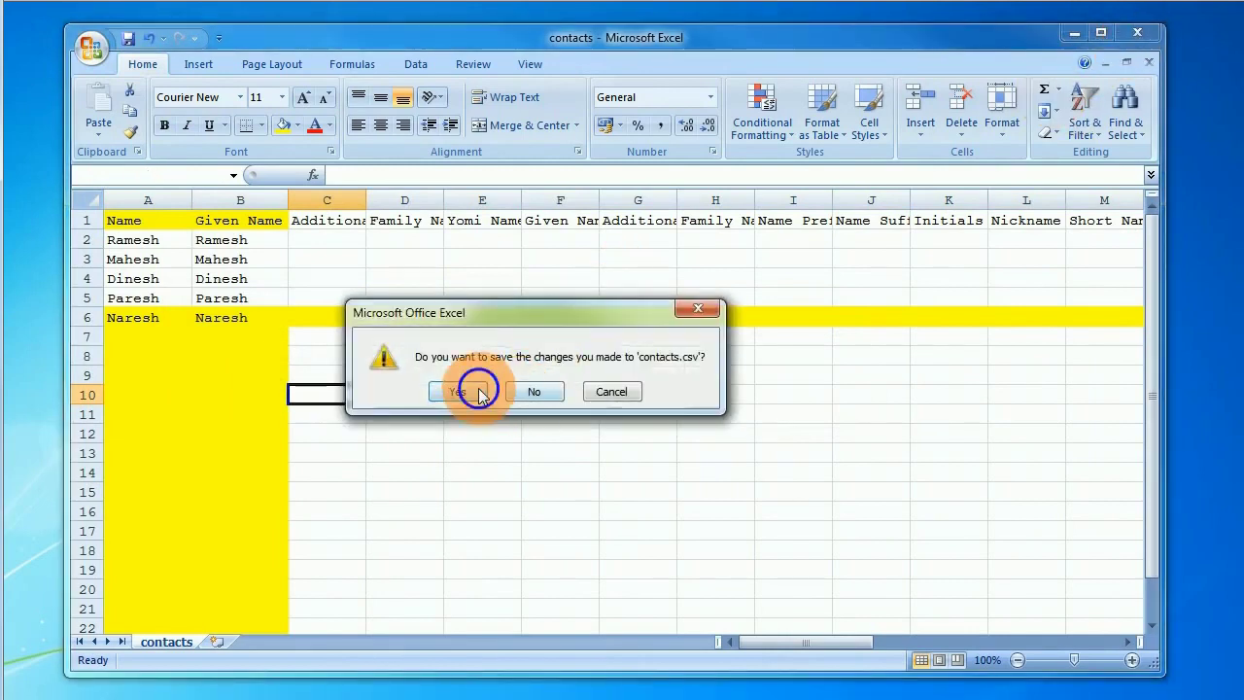
left_click(455, 406)
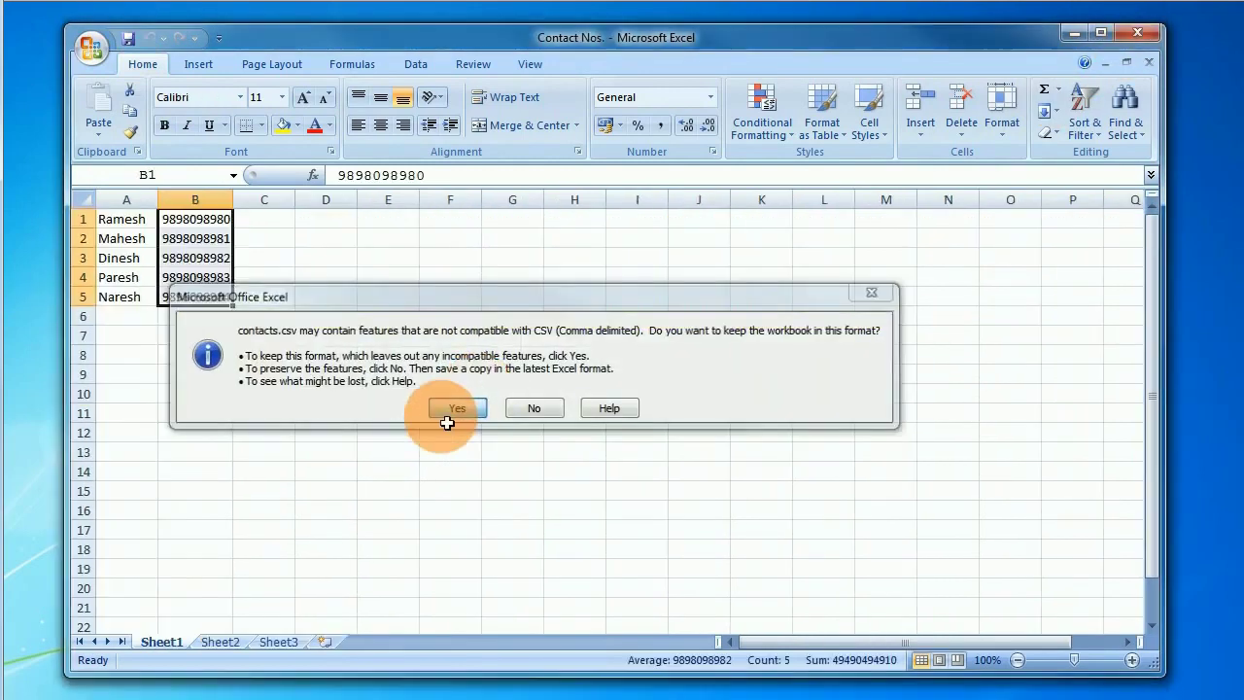
left_click(1140, 37)
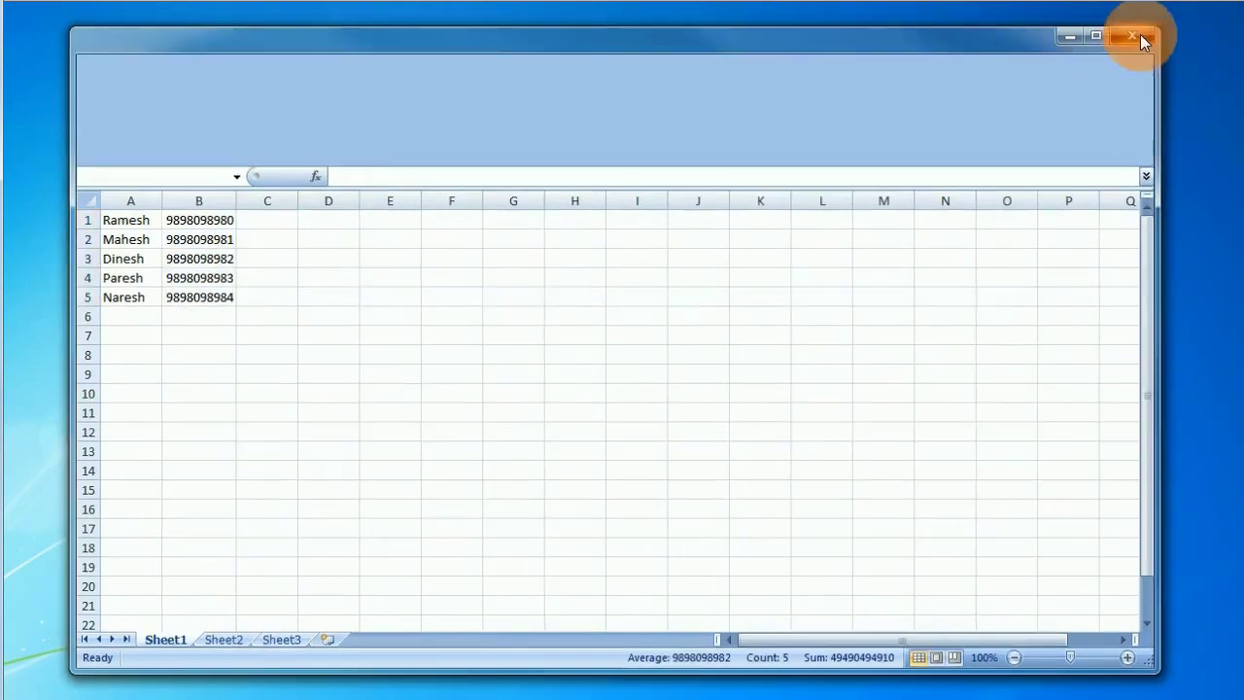
left_click(817, 70)
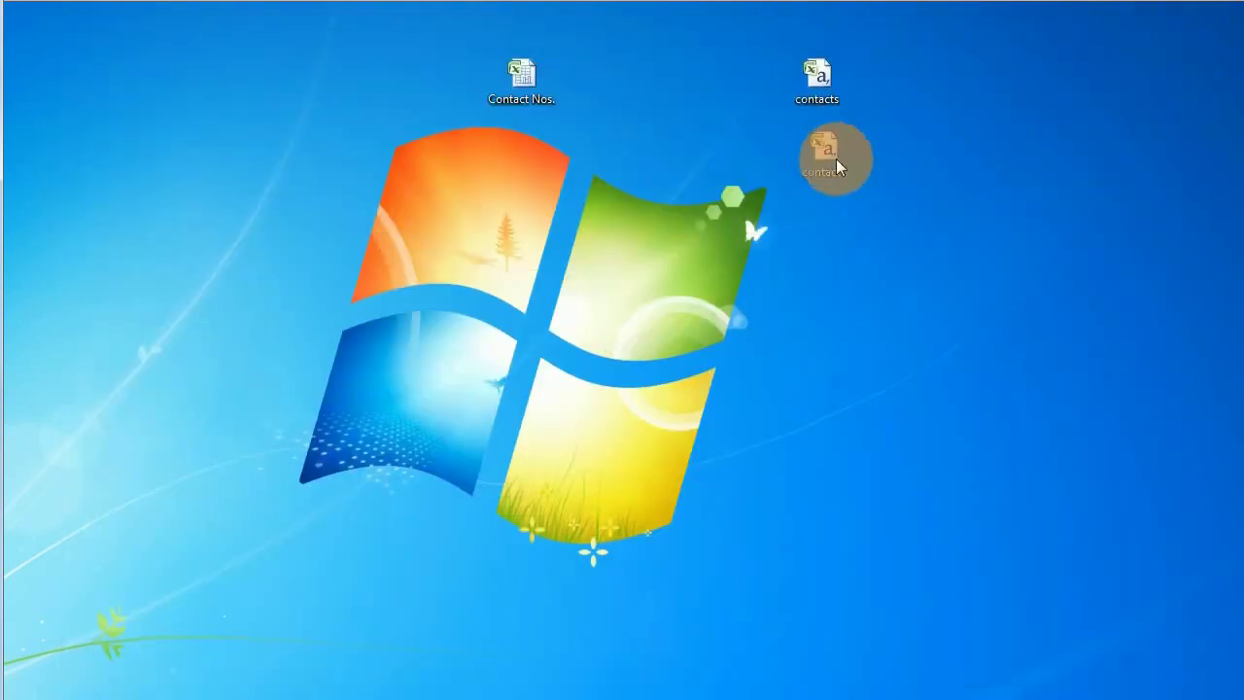
left_click_drag(823, 81, 823, 163)
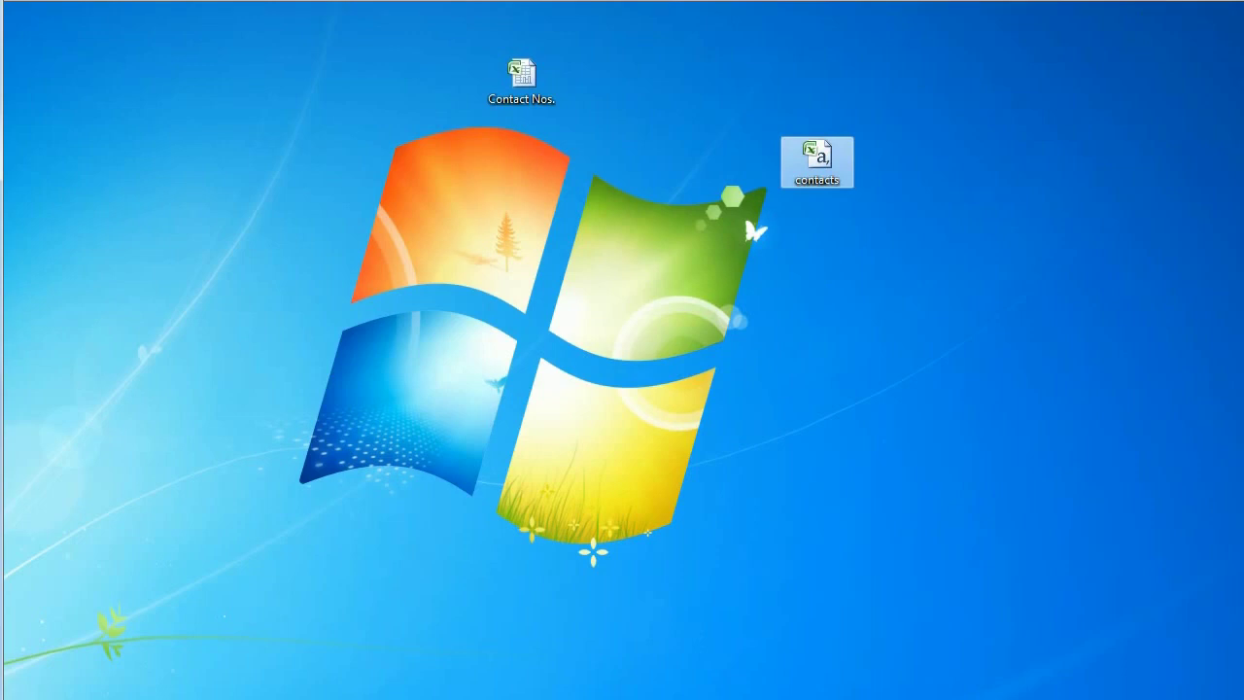
key("alt+Tab")
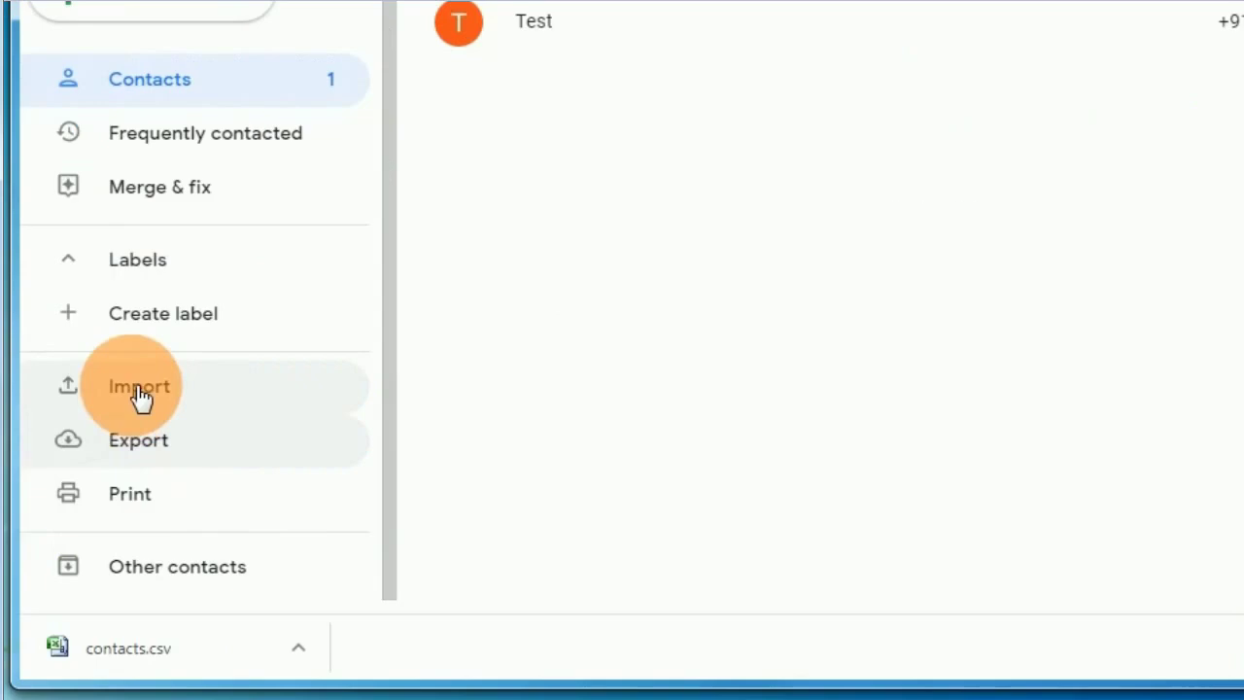
Pick contacts.csv from the Desktop in the Google Contacts import dialog and import it.
left_click(102, 475)
left_click(745, 231)
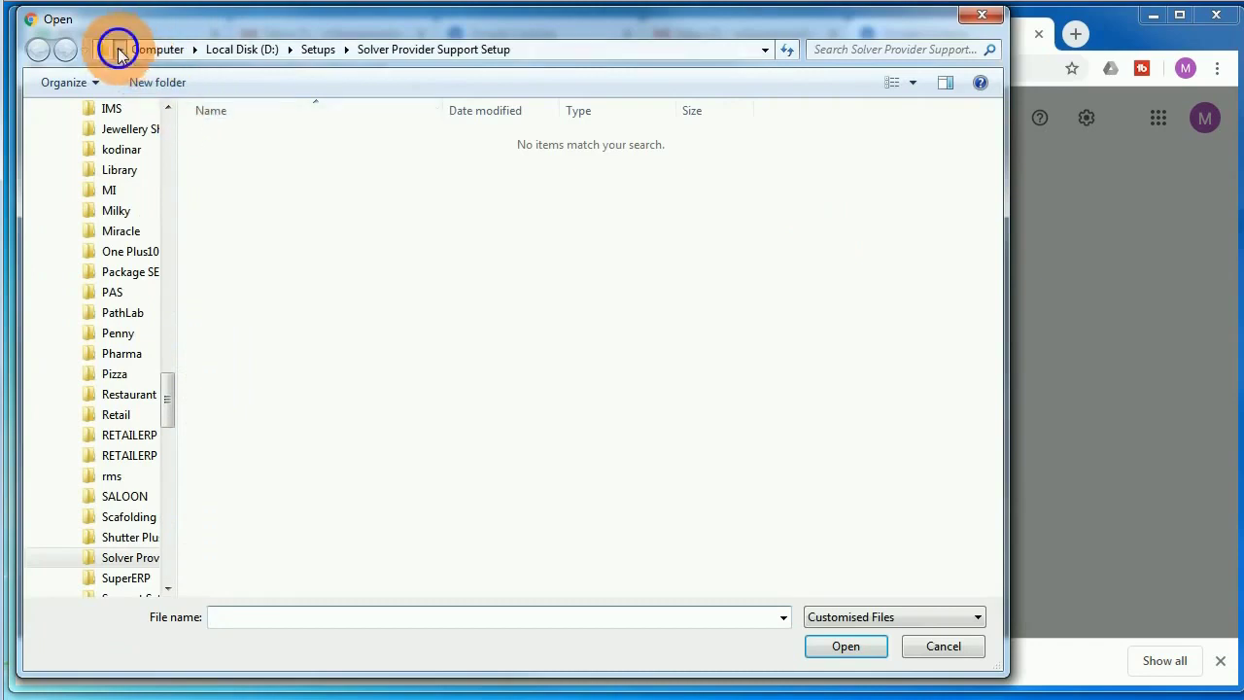
left_click(119, 49)
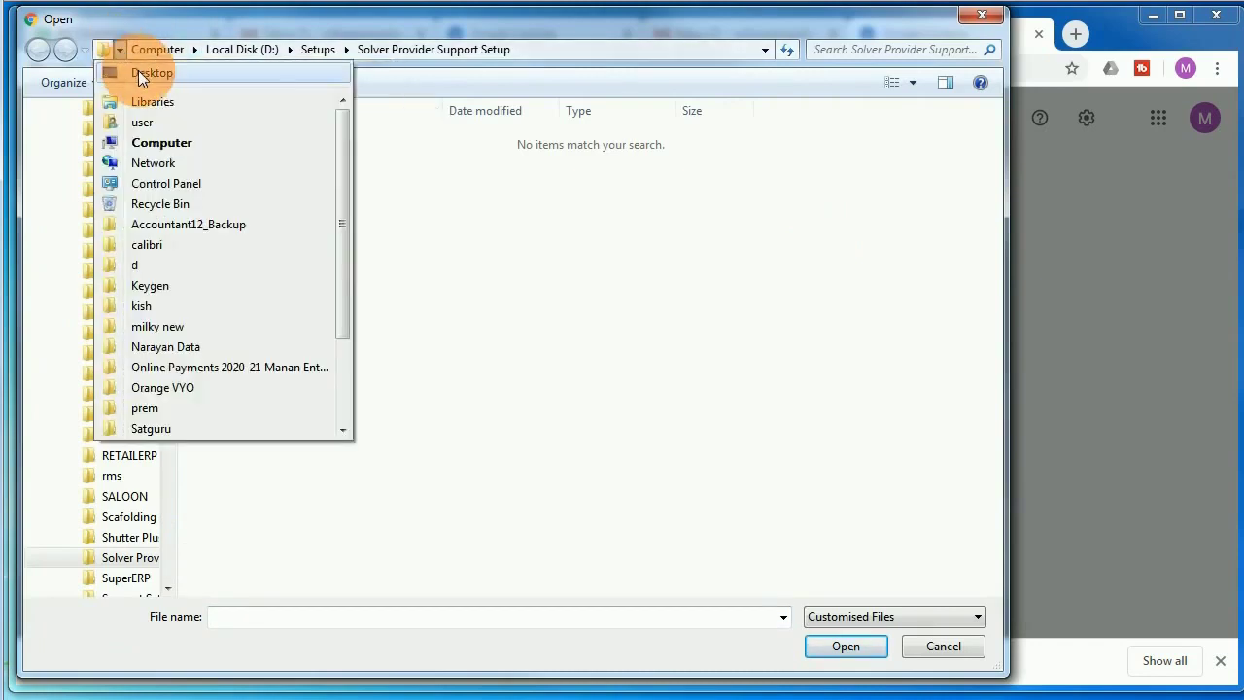
left_click(138, 72)
left_click(957, 222)
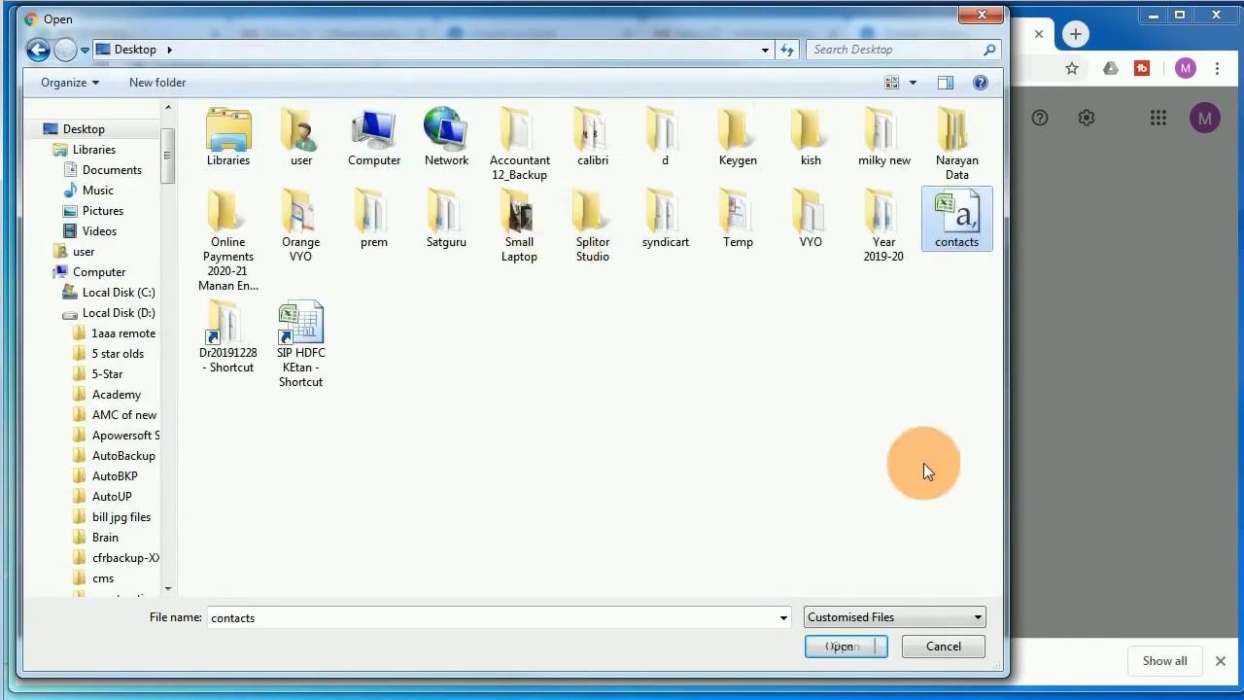
left_click(838, 646)
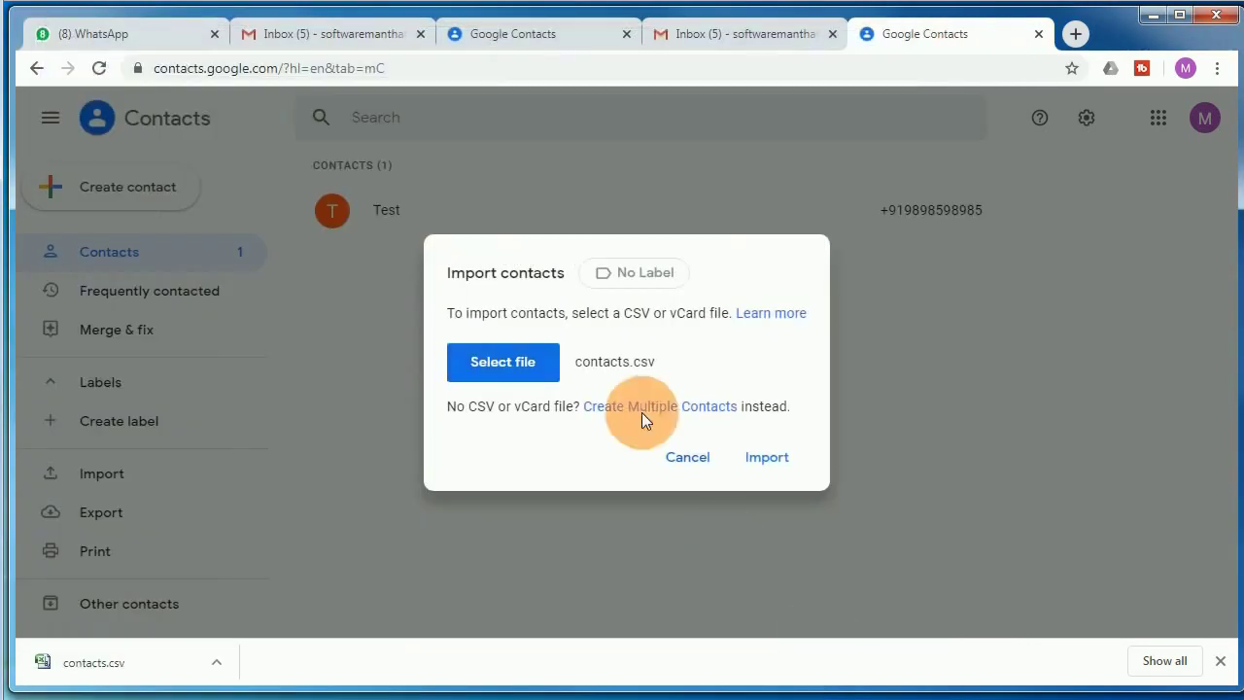
left_click(766, 455)
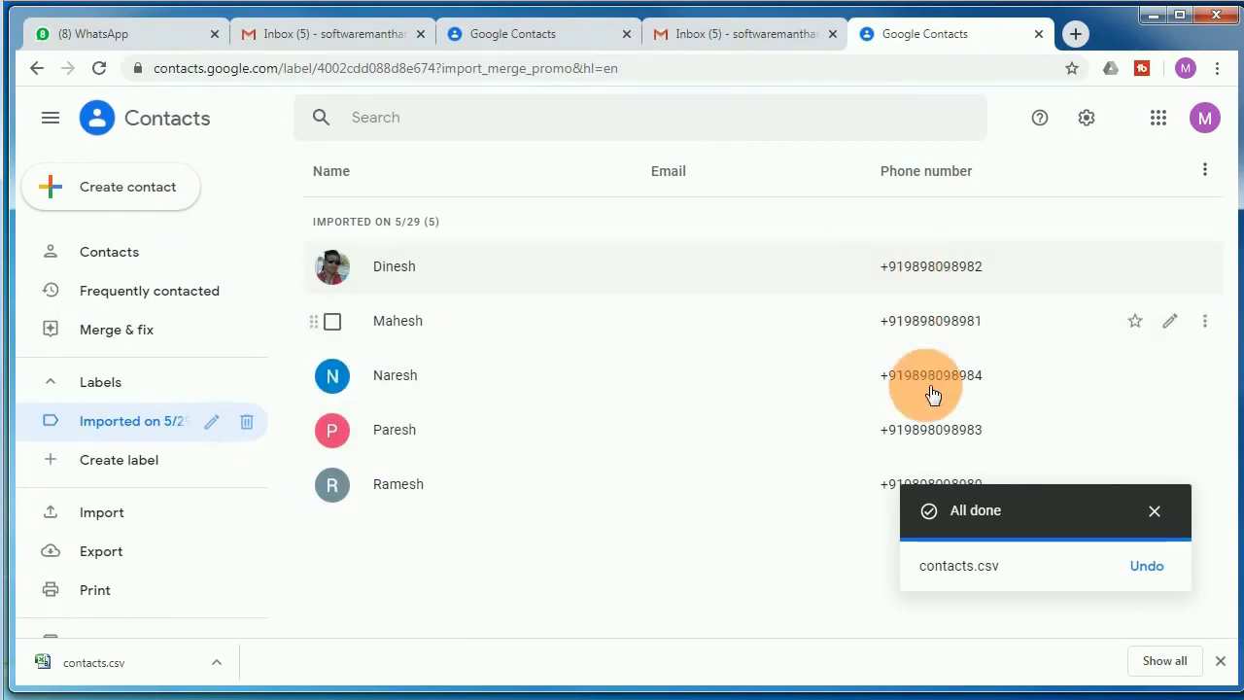
Dismiss the All done import notice, visit Gmail, and come back to Google Contacts.
left_click(1154, 511)
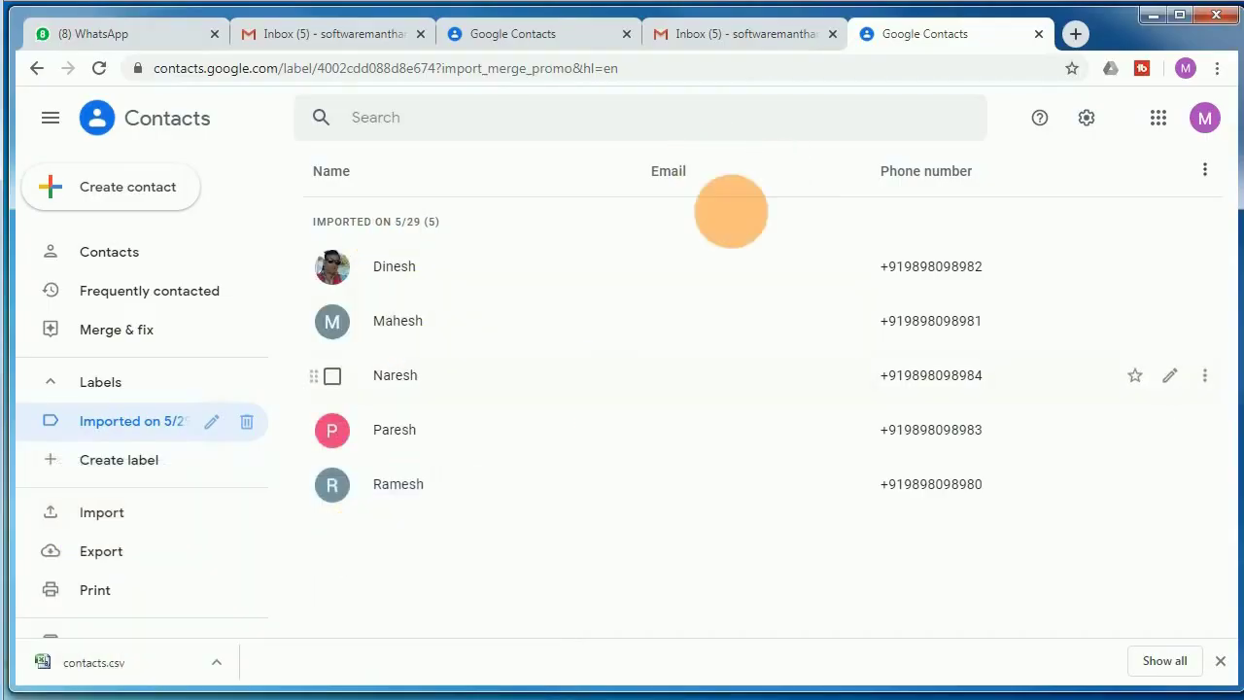
left_click(724, 34)
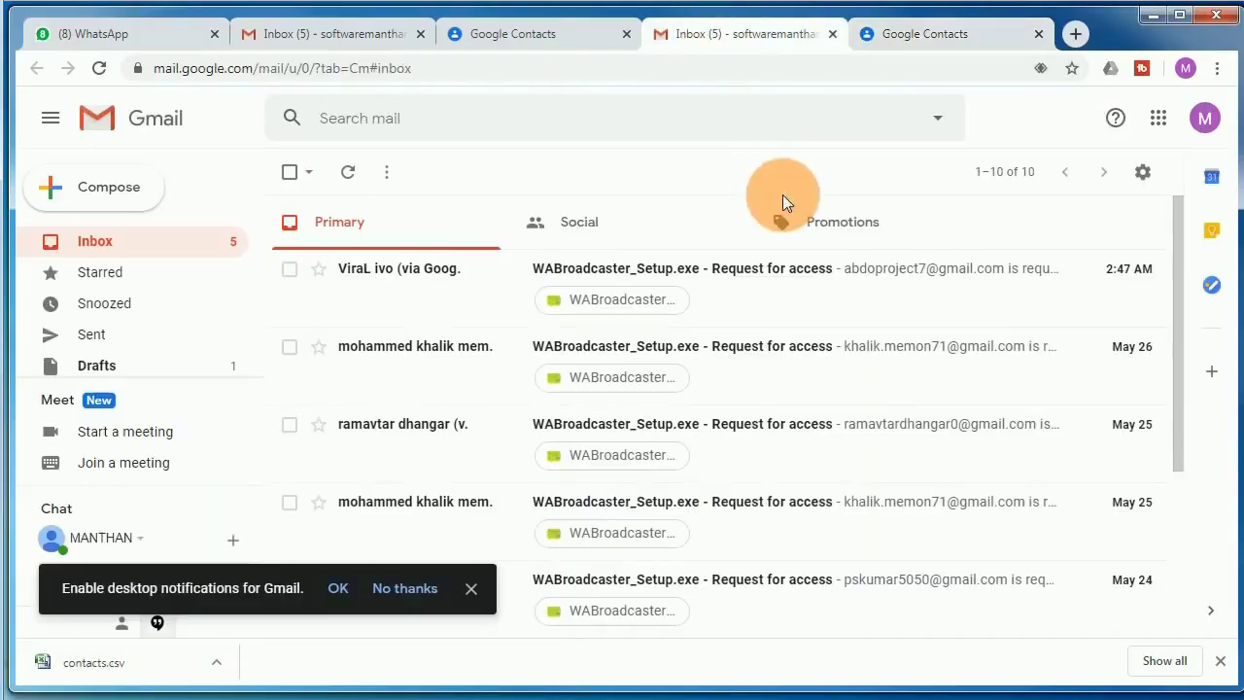
left_click(1174, 119)
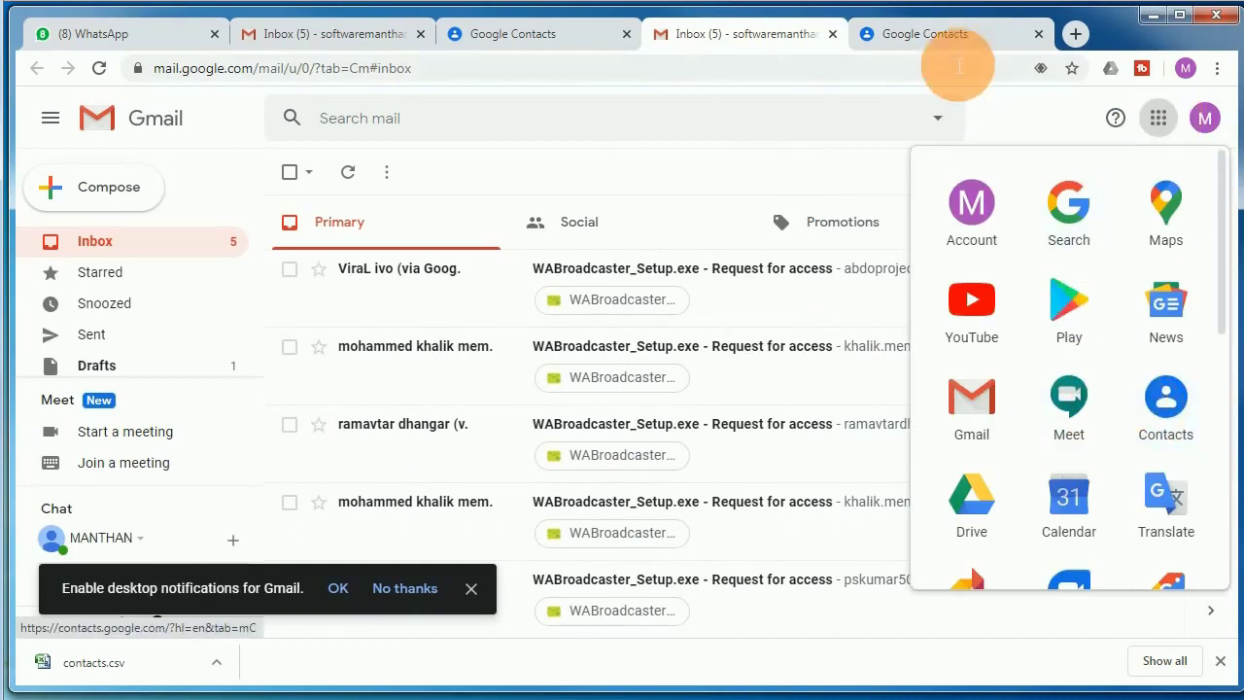
left_click(939, 34)
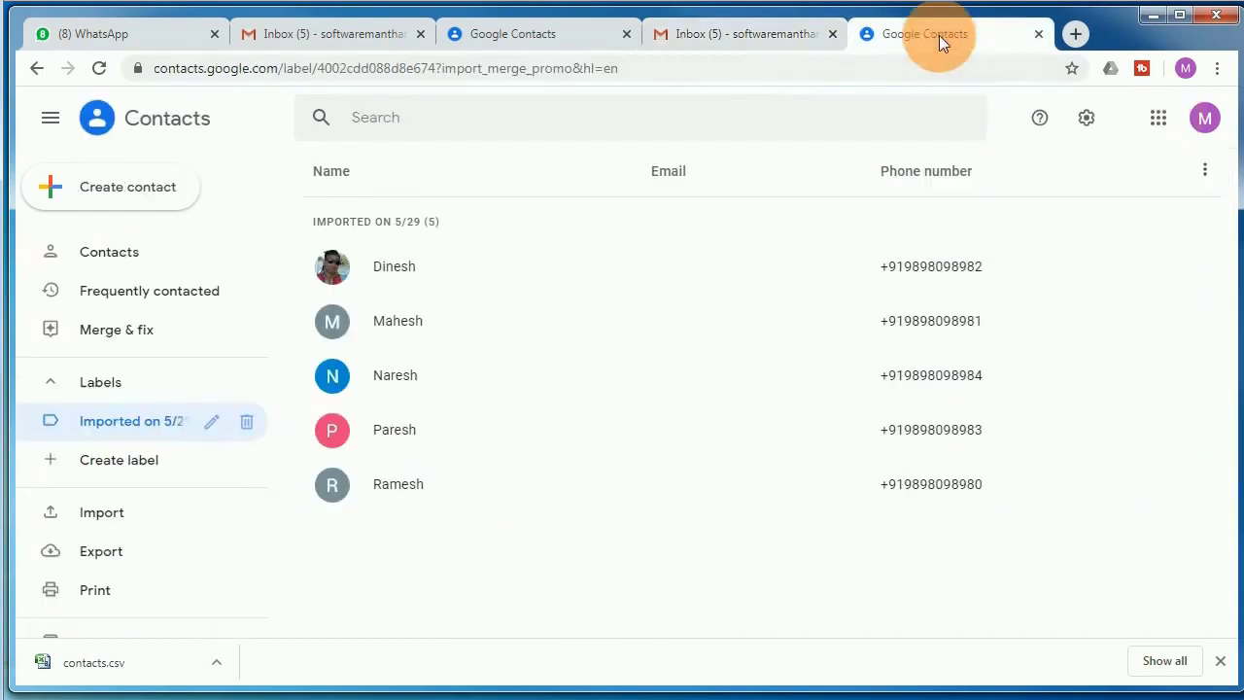
Export the imported contacts as Google CSV, save as contacts (1).csv, and open it.
left_click(104, 568)
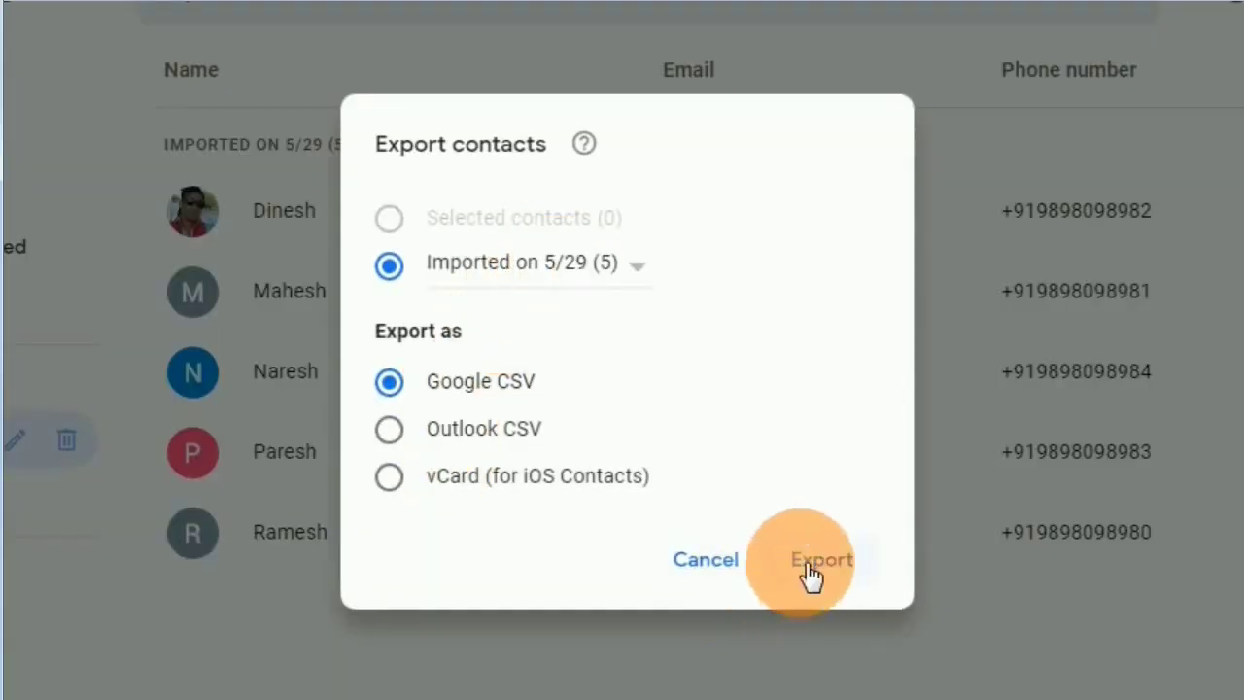
left_click(816, 562)
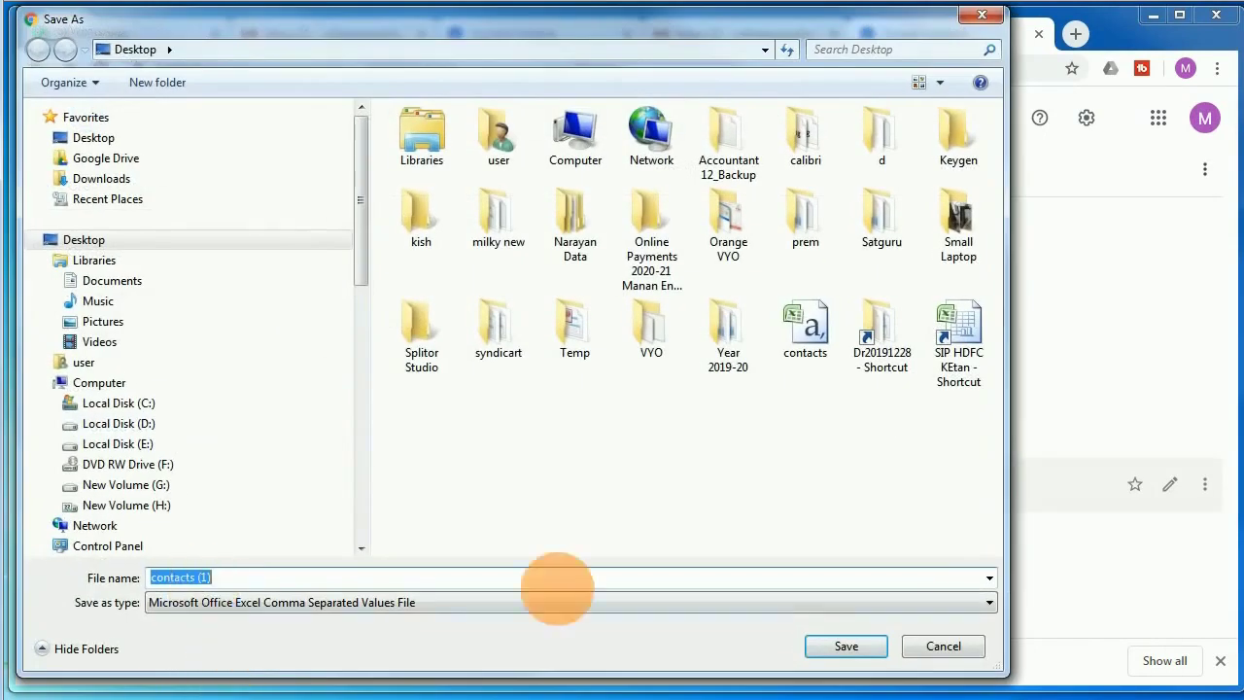
left_click(845, 645)
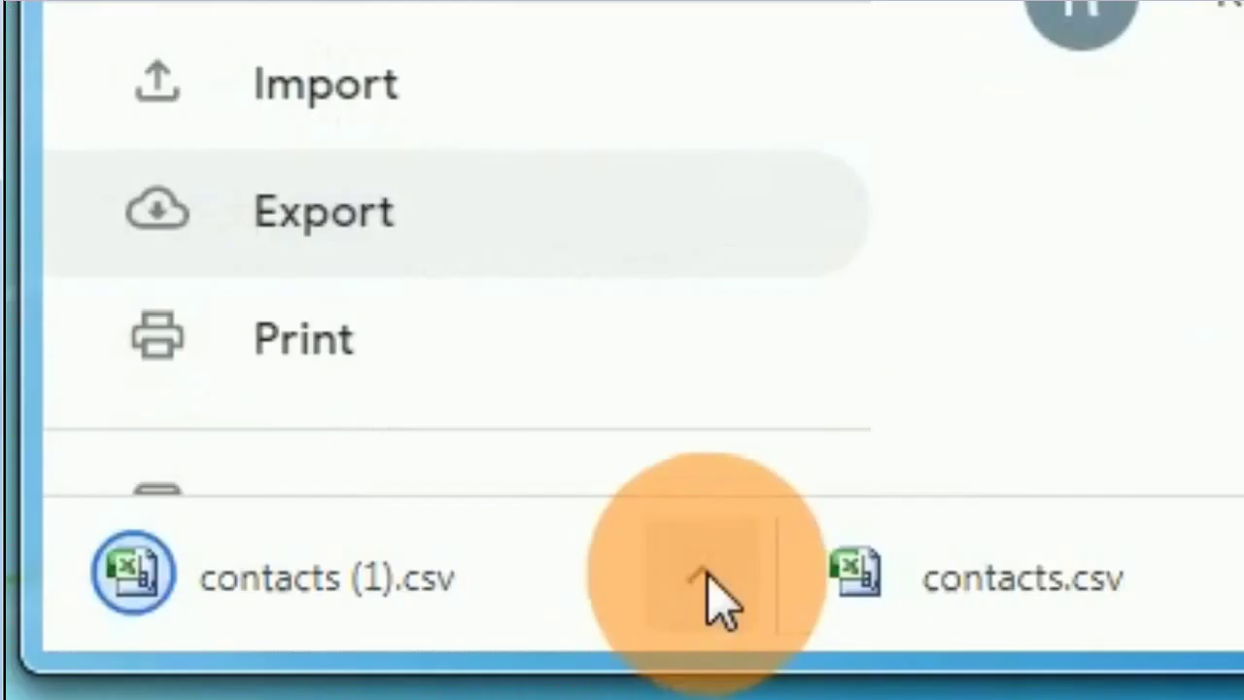
left_click(218, 665)
left_click(249, 694)
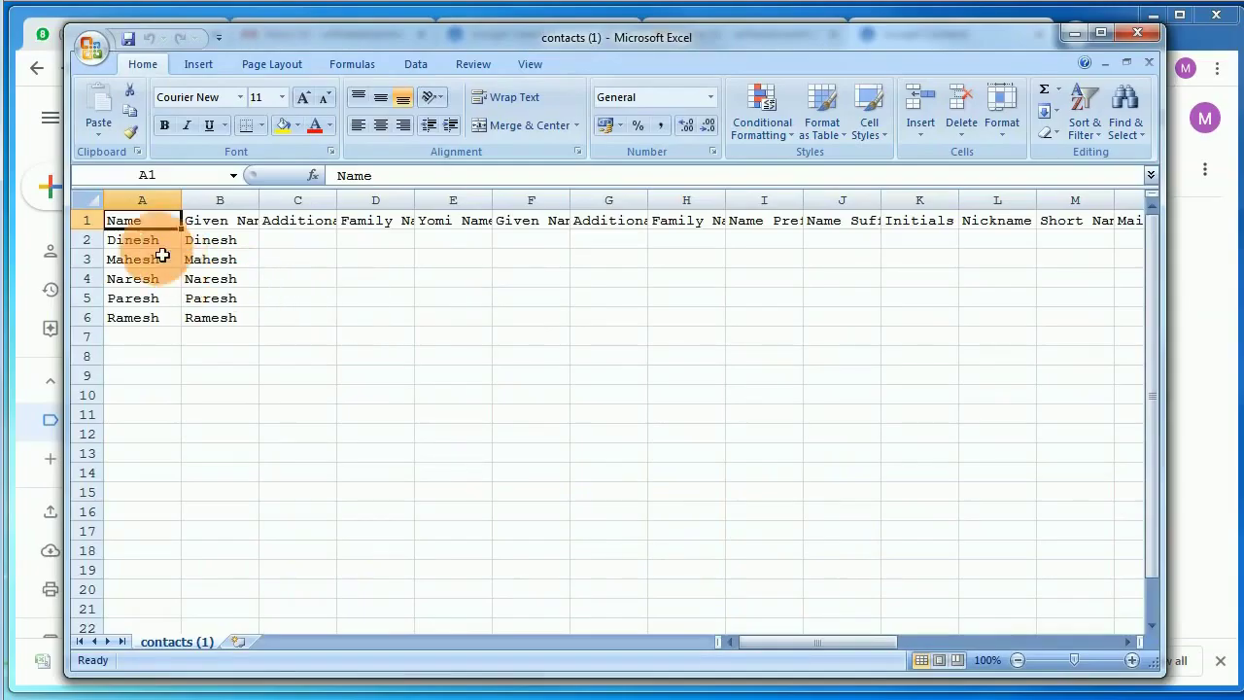
Autofit column AE to show full phone numbers and widen column AC for Group Members.
left_click_drag(155, 241, 209, 318)
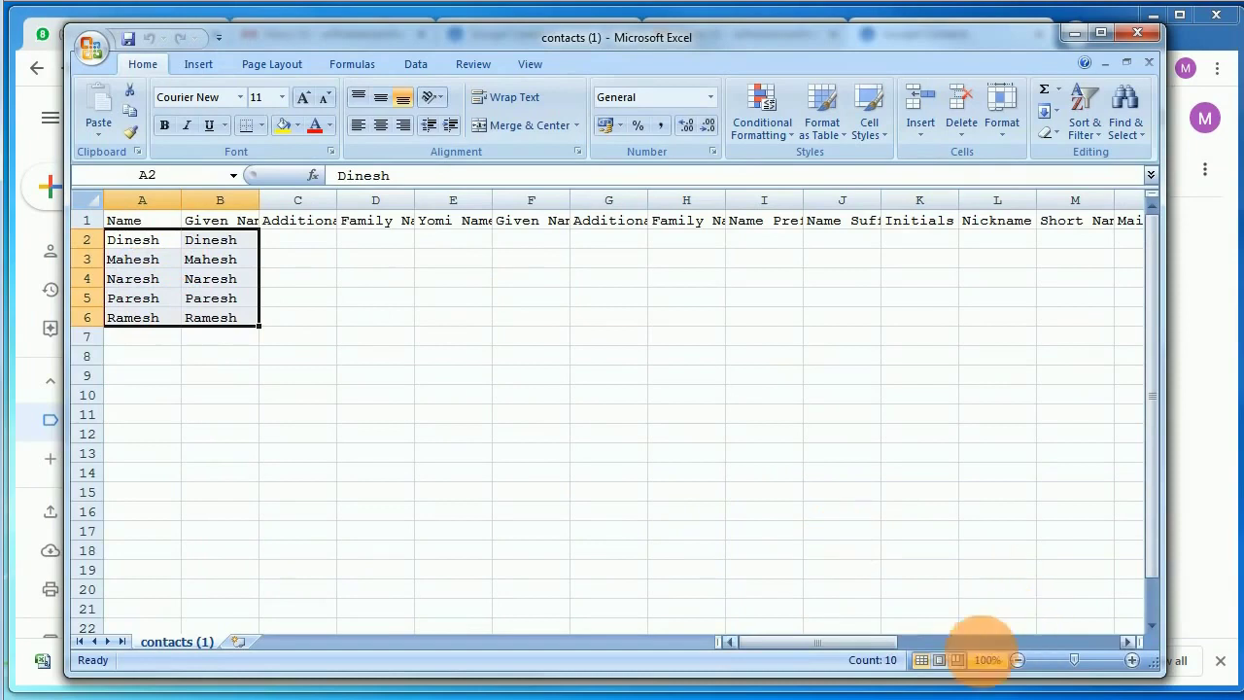
left_click_drag(839, 645, 1071, 634)
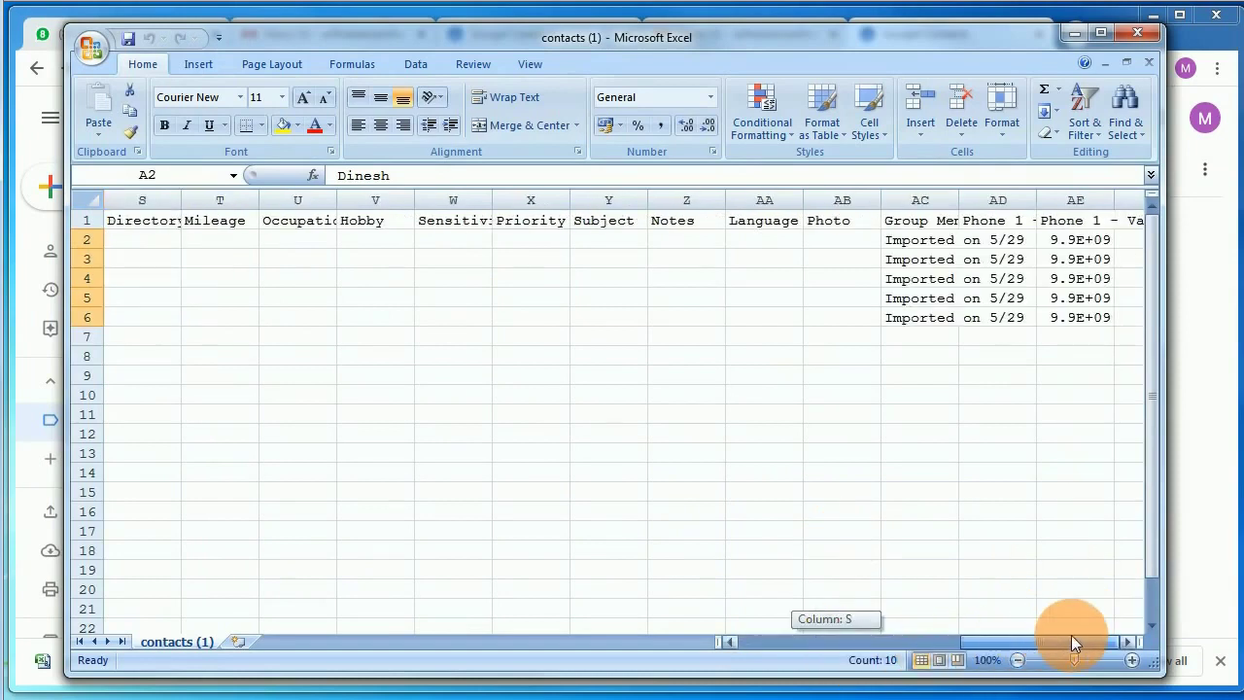
left_click_drag(1006, 350, 1023, 449)
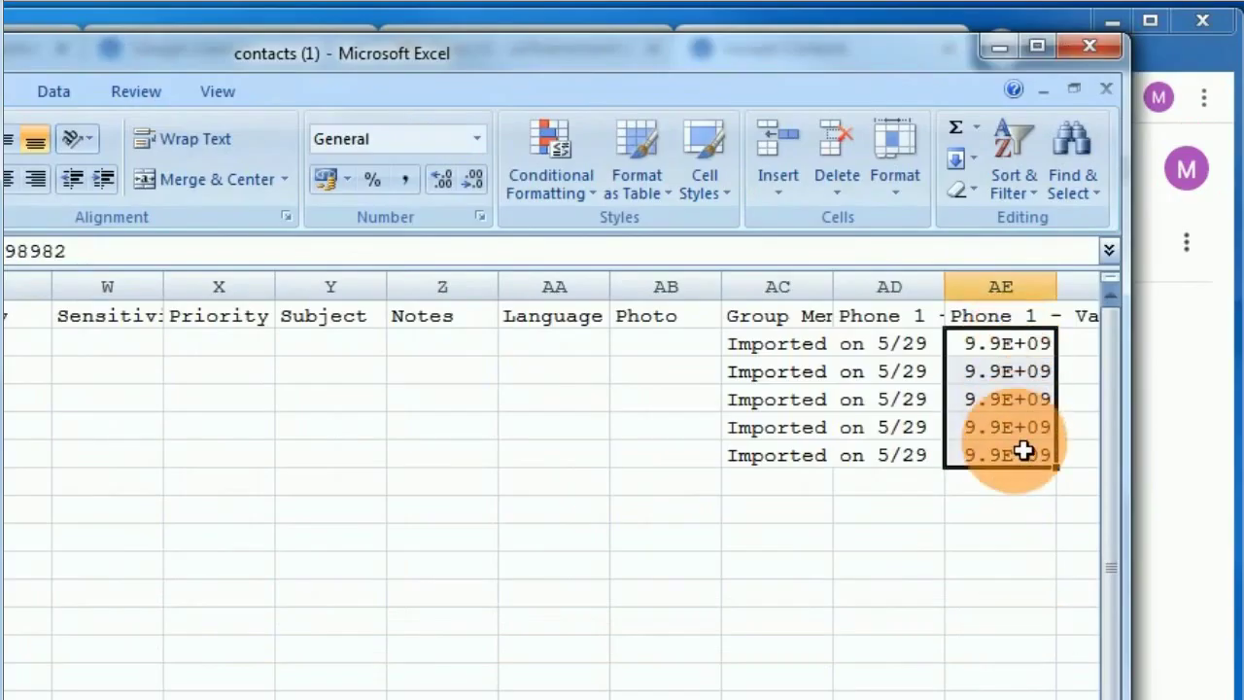
double_click(1056, 288)
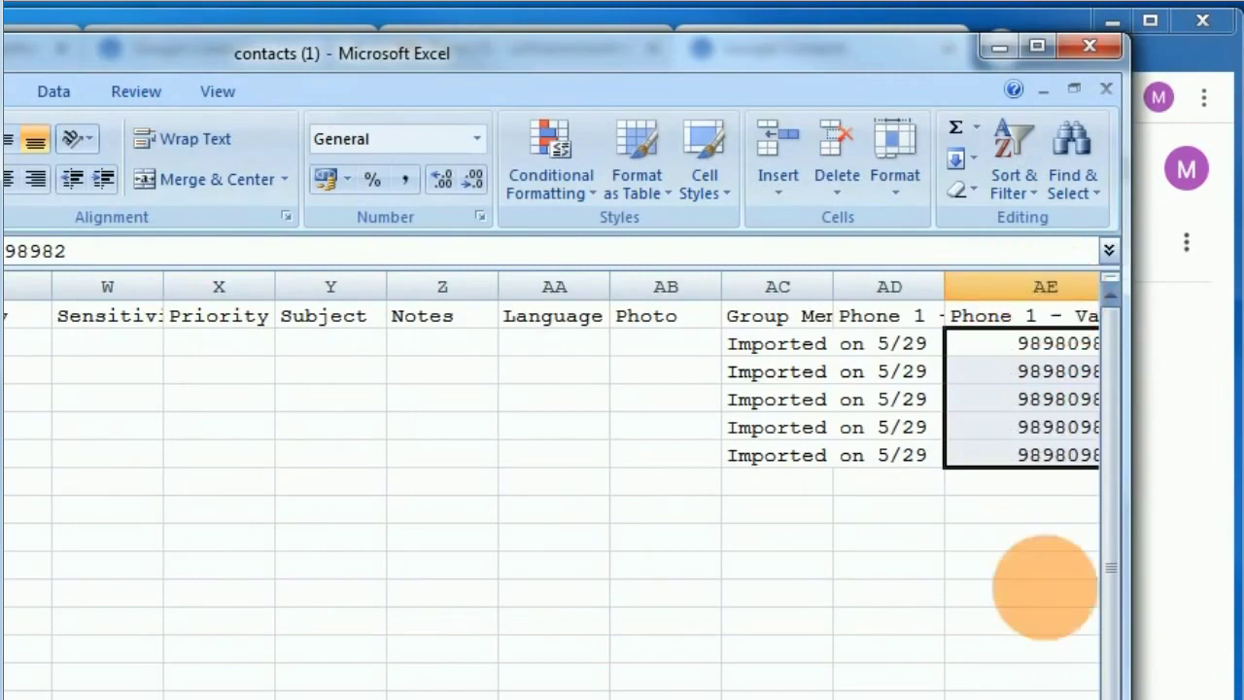
scroll(622, 486, "right", 3)
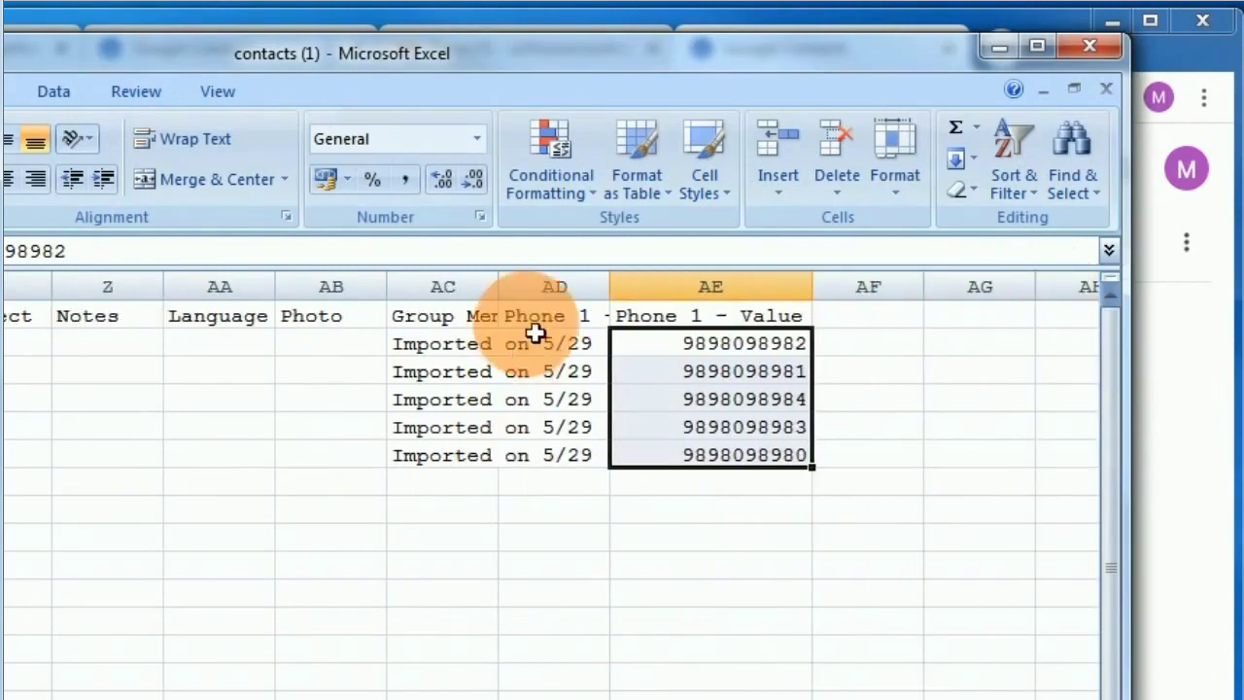
left_click_drag(498, 286, 555, 287)
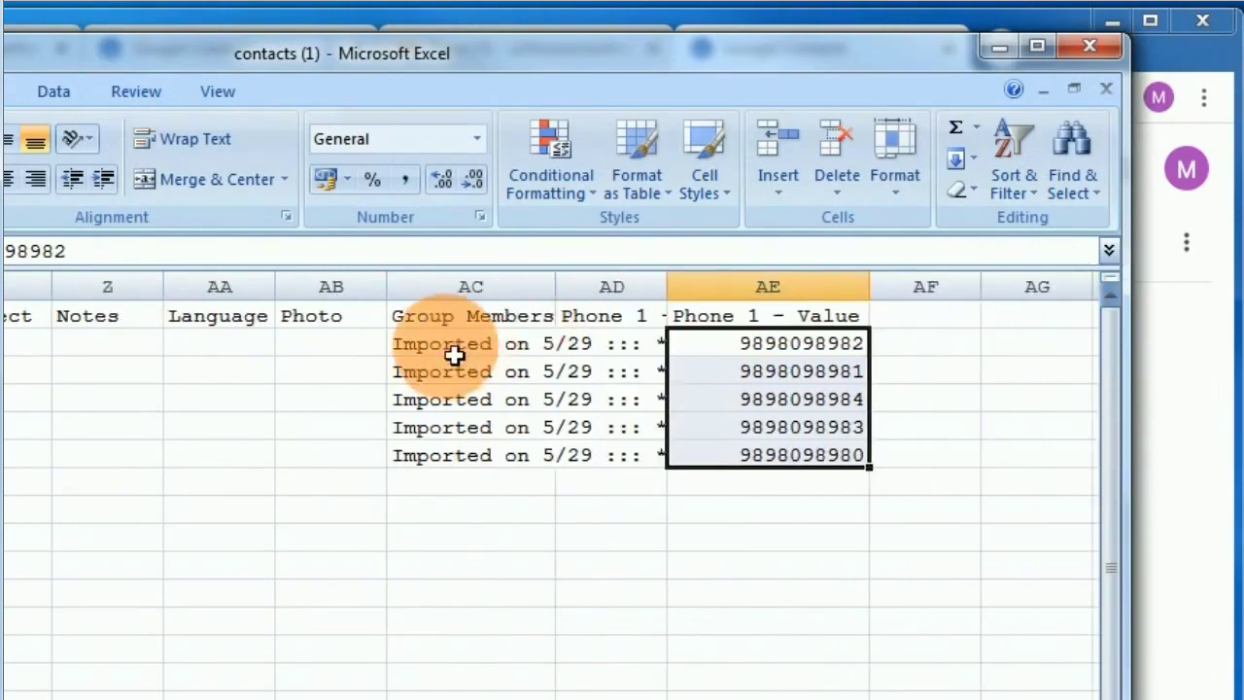
Check the group labels in AC2:AC6 and the phone numbers in AE2:AE6.
left_click_drag(453, 345, 453, 458)
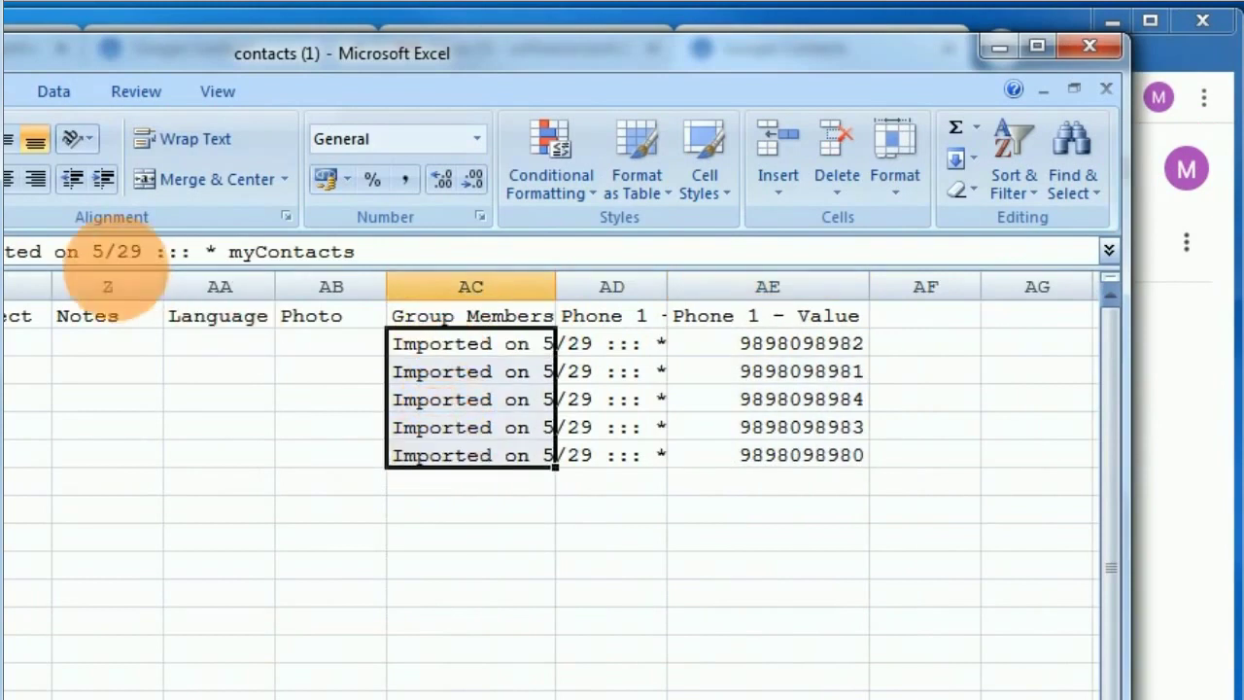
left_click_drag(783, 343, 785, 455)
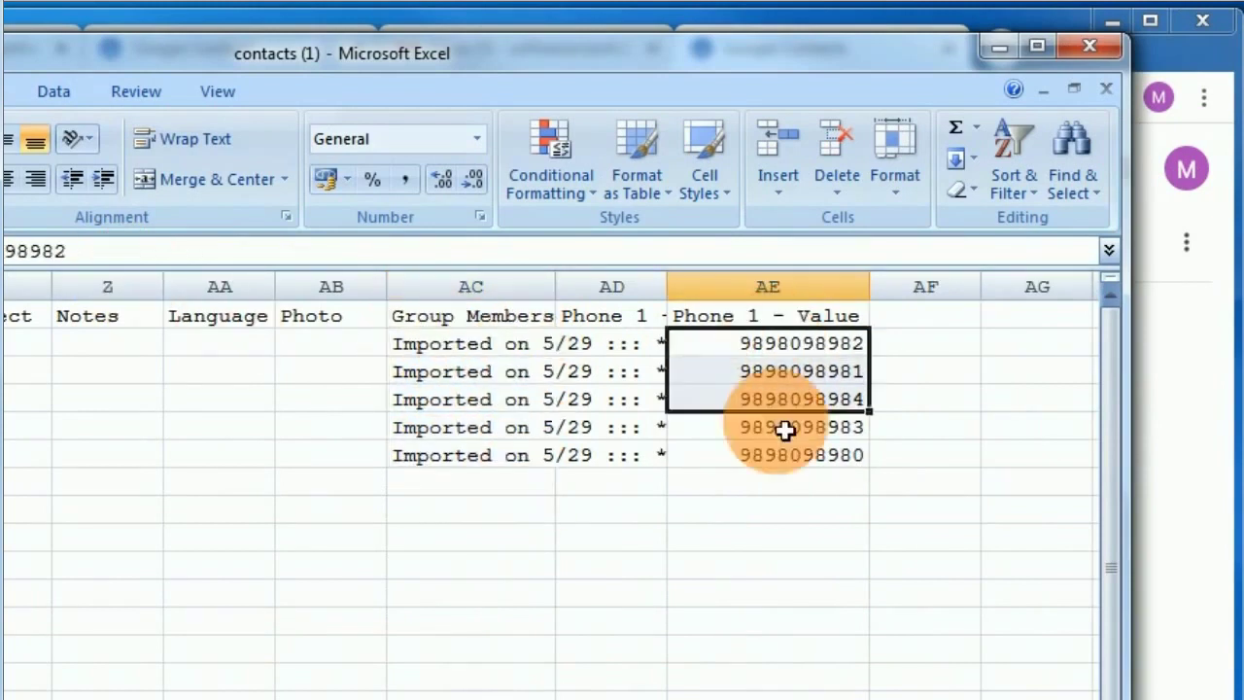
left_click(432, 350)
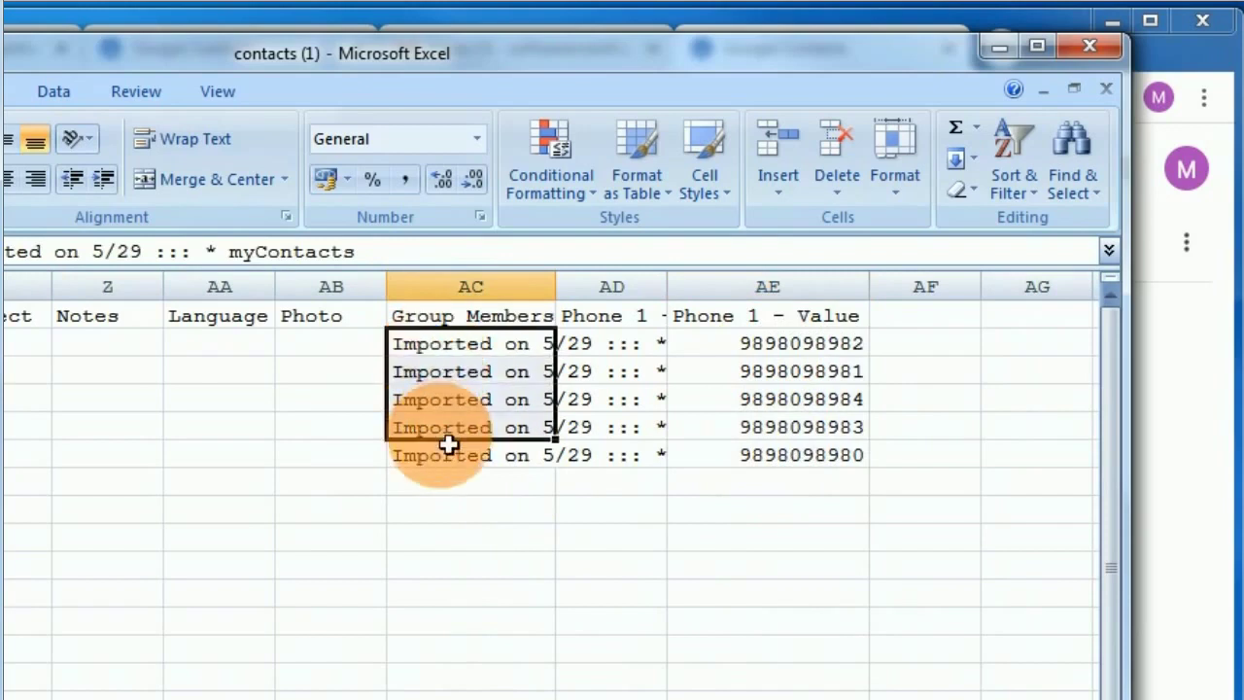
left_click_drag(441, 363, 447, 458)
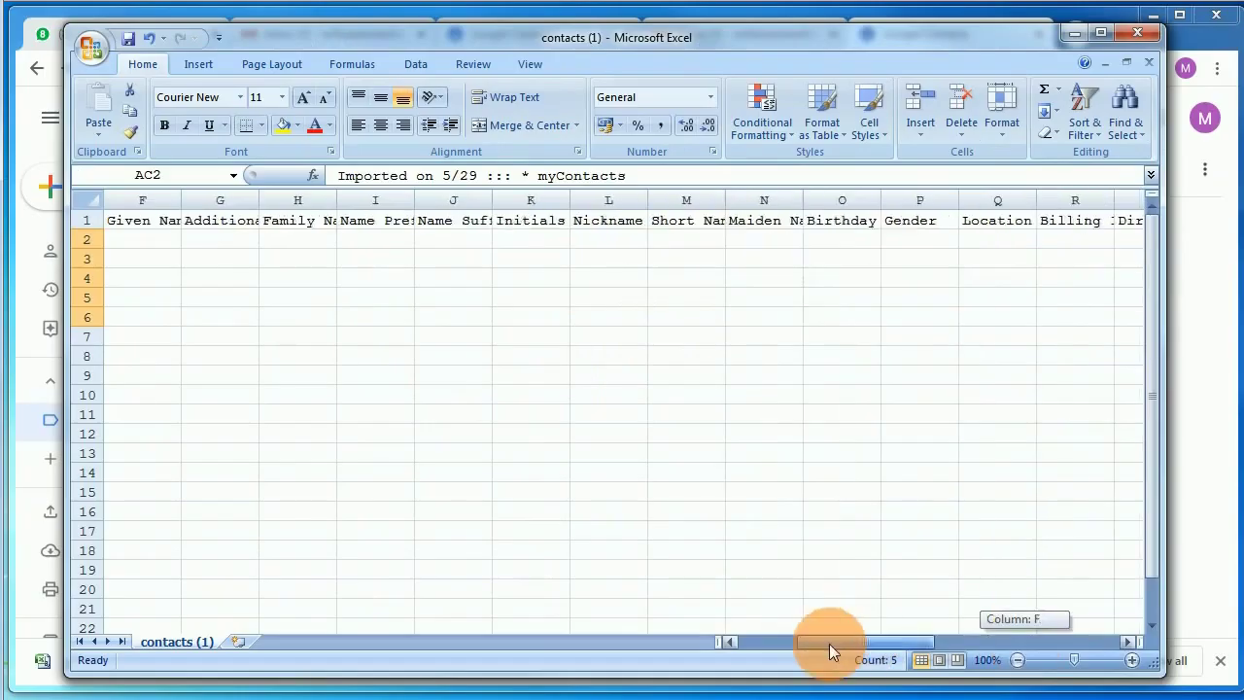
mouse_move(829, 643)
left_mouse_down()
mouse_move(771, 644)
mouse_move(1003, 634)
left_mouse_up()
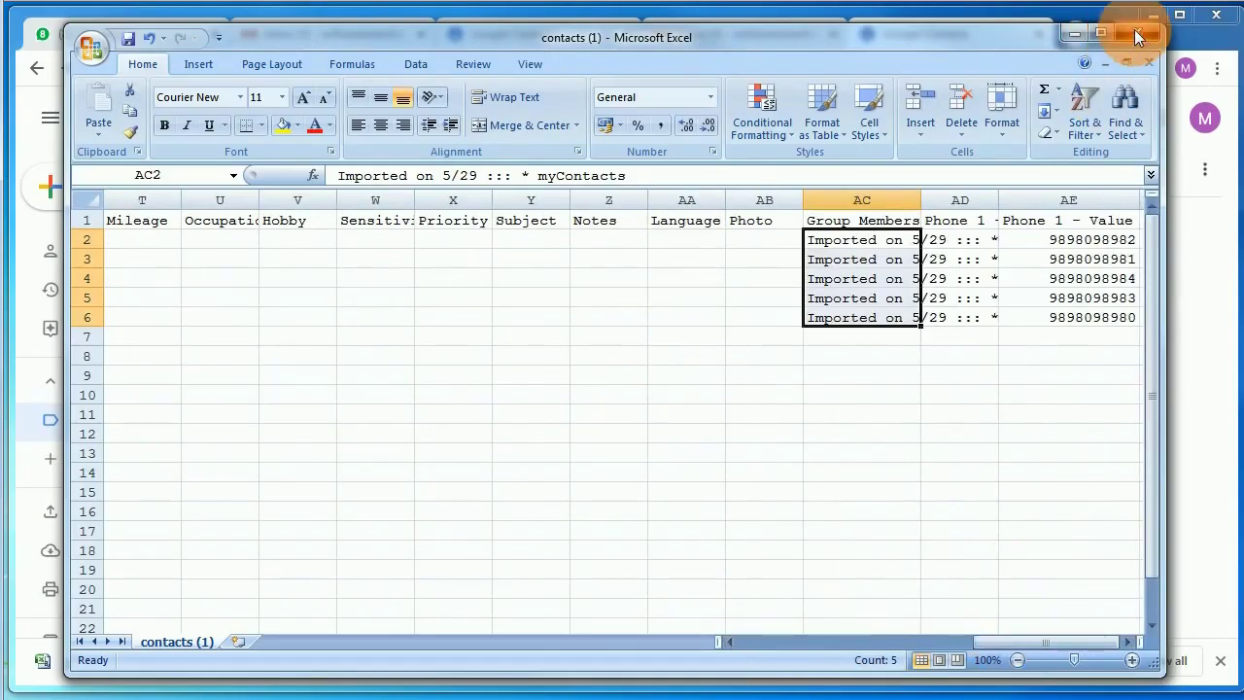
Minimize Excel to get back to the five imported contacts in Google Contacts.
left_click(1074, 33)
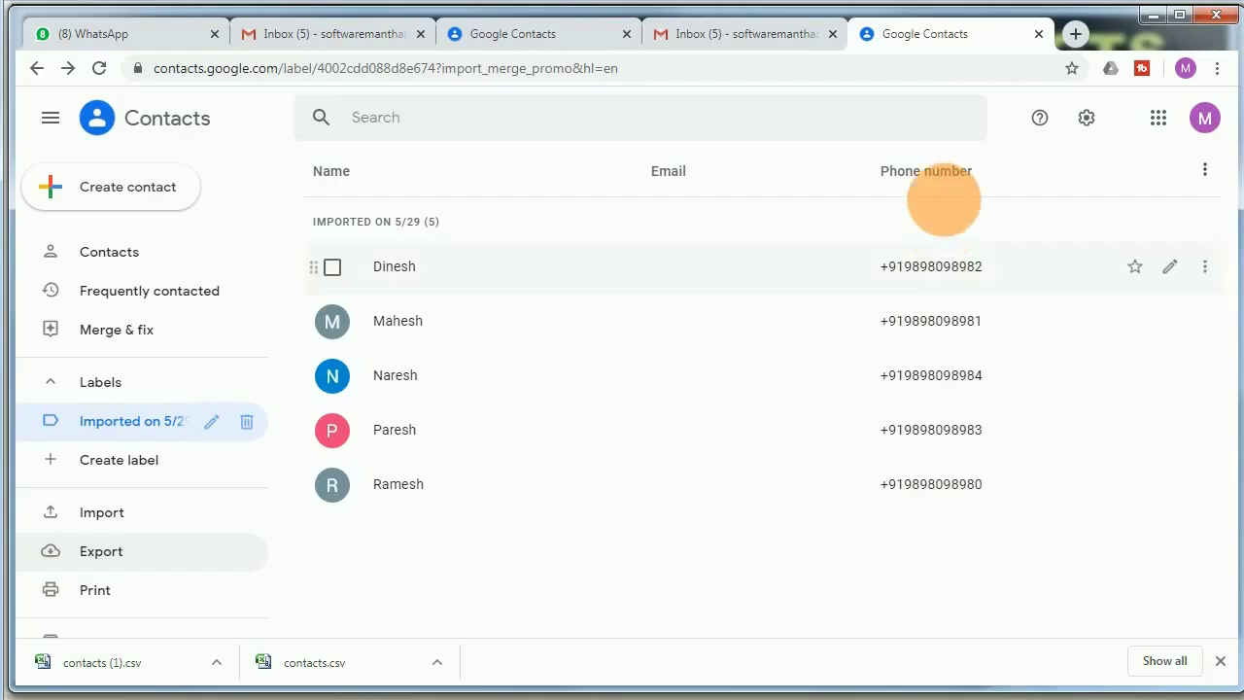
left_click(1158, 118)
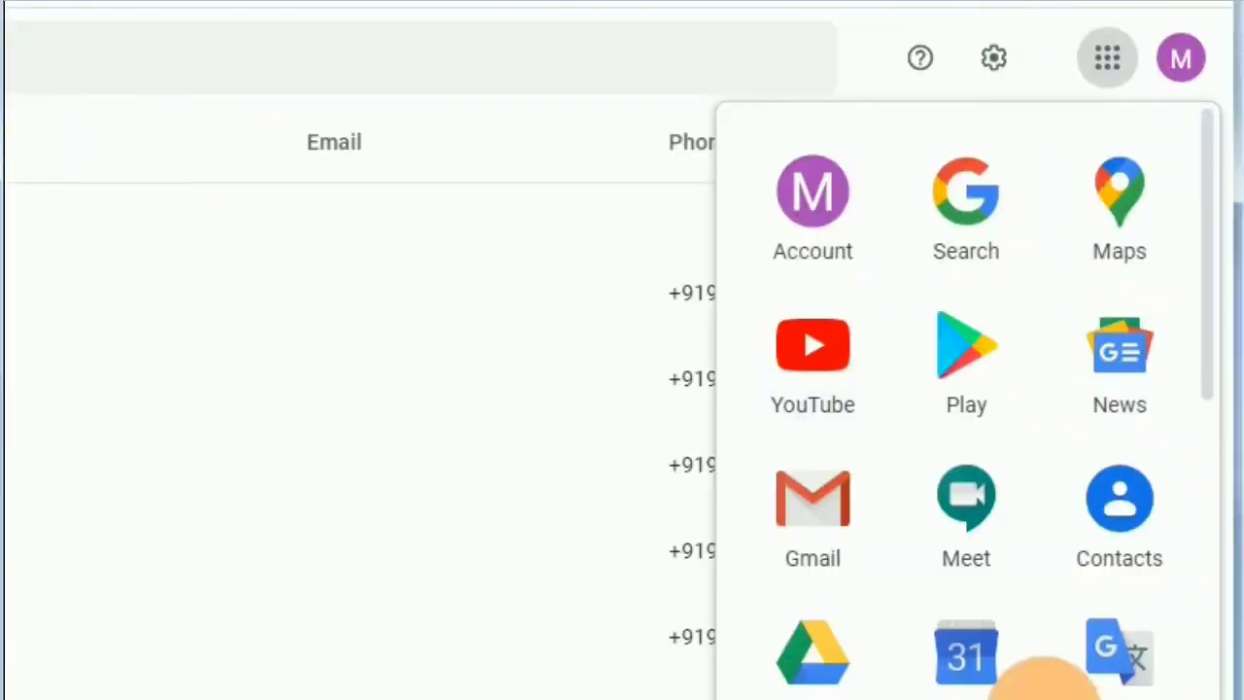